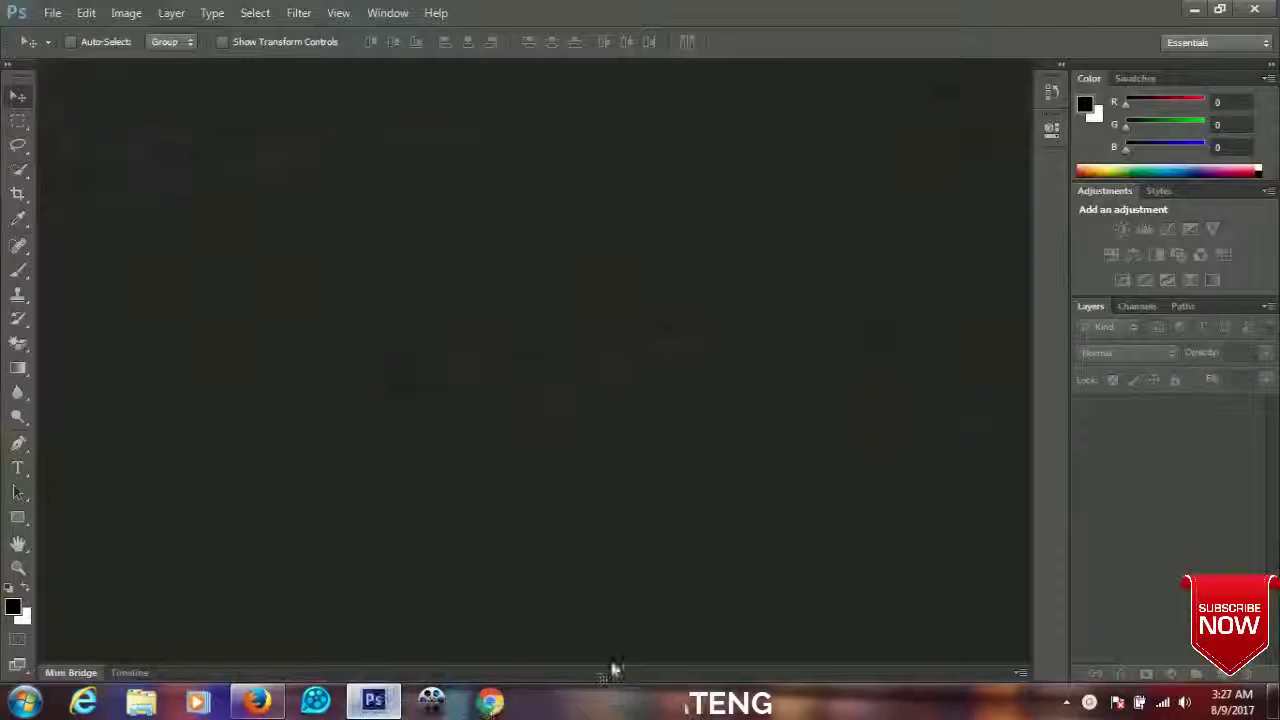
Step: Open Signature.jpg in Photoshop and zoom in and out to inspect the scanned signatures
mouse_move(383, 711)
mouse_down()
mouse_move(815, 517)
mouse_move(771, 491)
mouse_up()
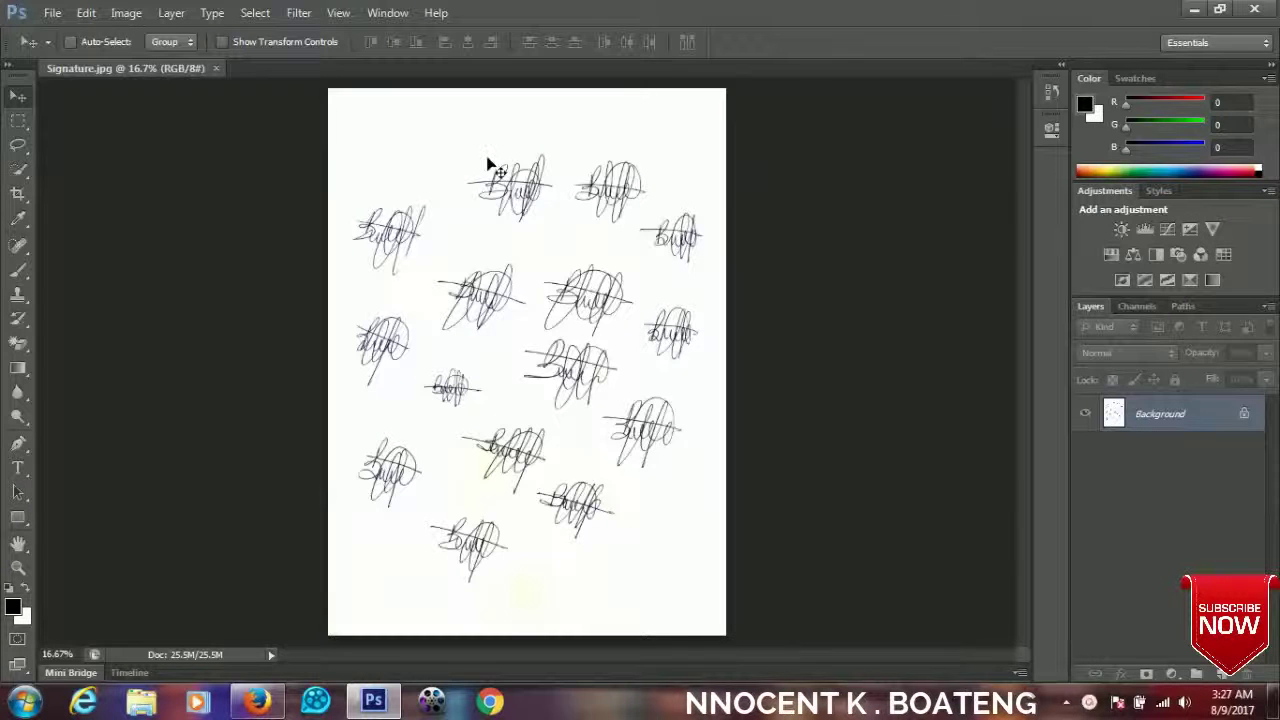
scroll(491, 132, up, 3)
scroll(519, 207, up, 1)
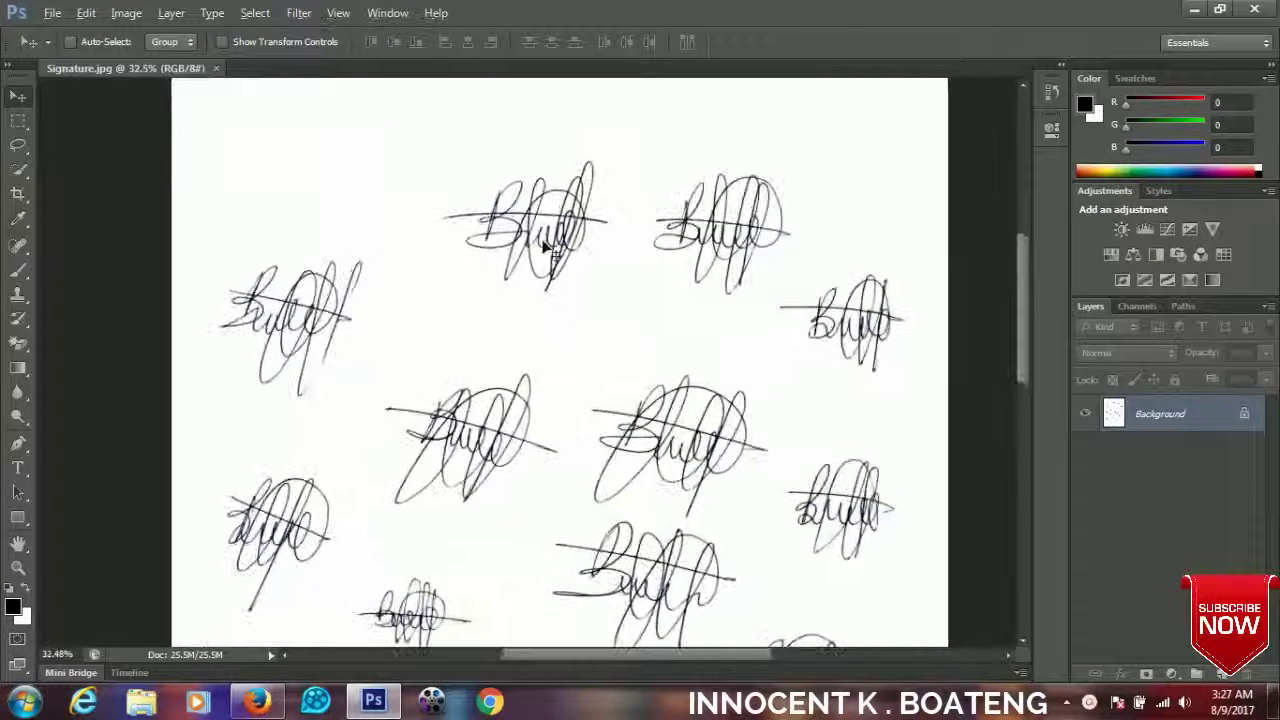
scroll(519, 207, up, 2)
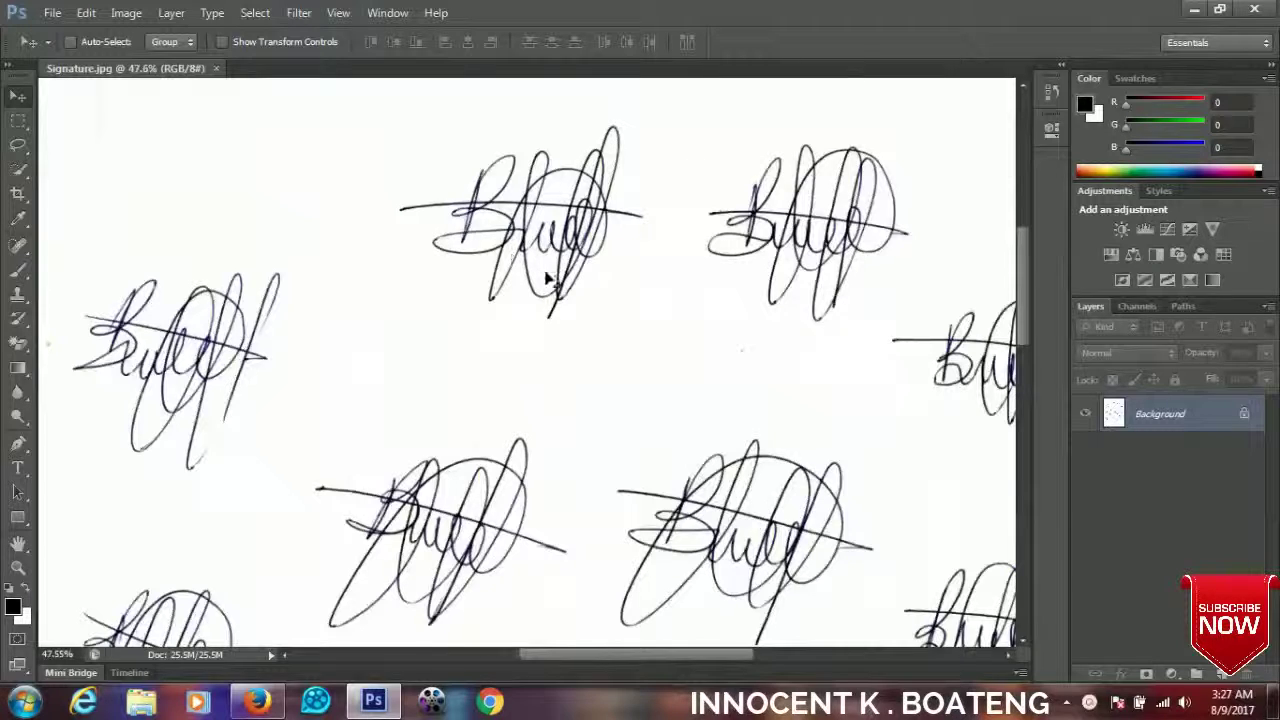
scroll(588, 337, down, 2)
scroll(580, 336, down, 1)
scroll(580, 336, down, 1)
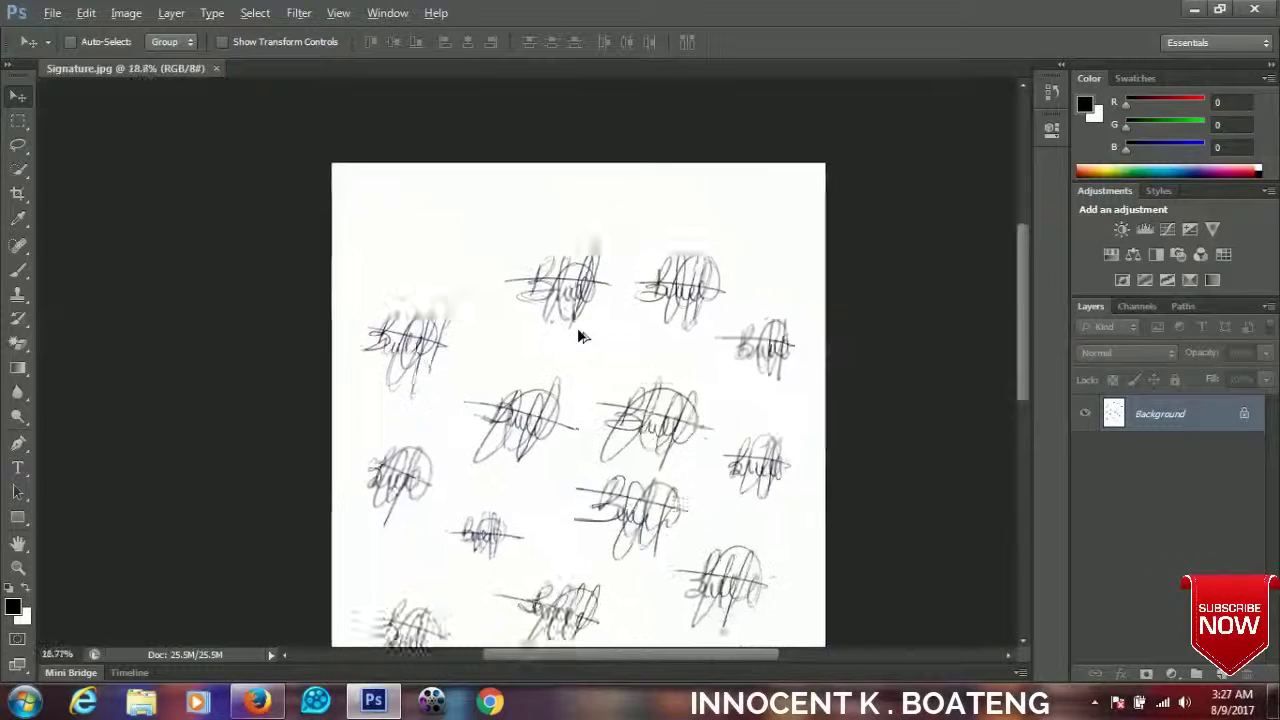
scroll(580, 336, down, 1)
scroll(579, 336, down, 1)
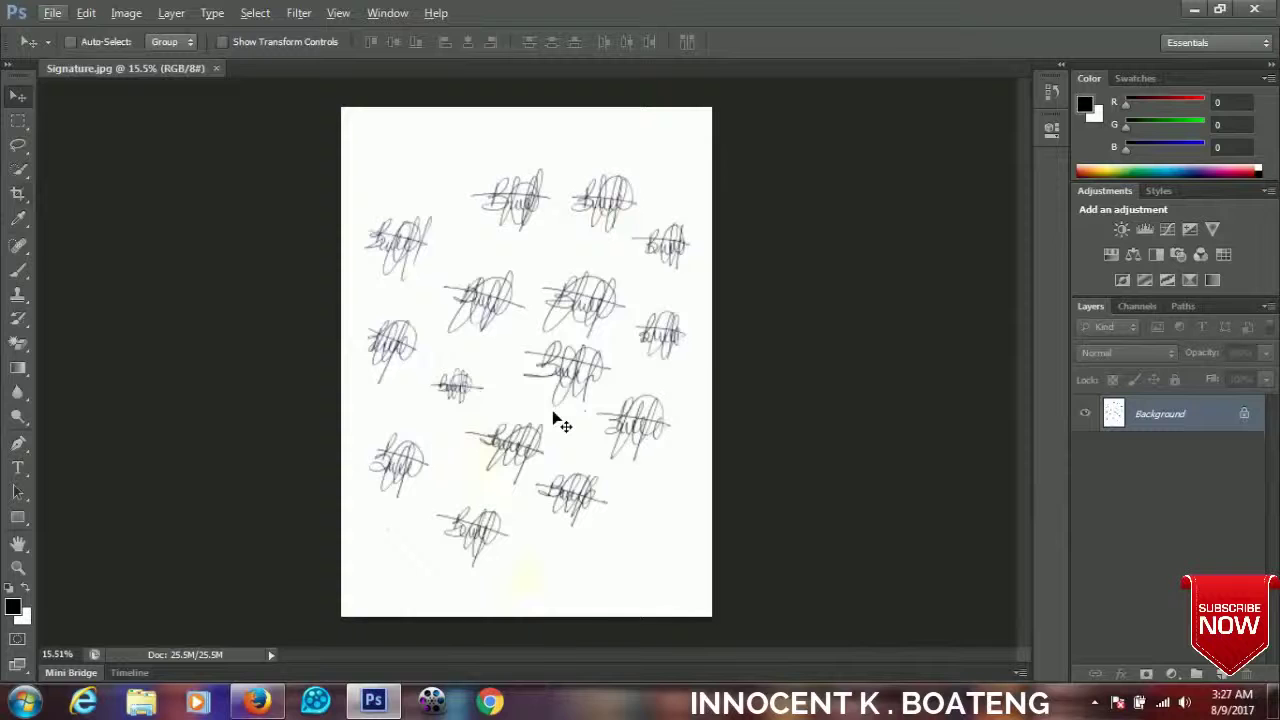
Step: Crop the page to a single top-row signature and zoom so it fills the view
key(c)
drag(522, 618, 525, 433)
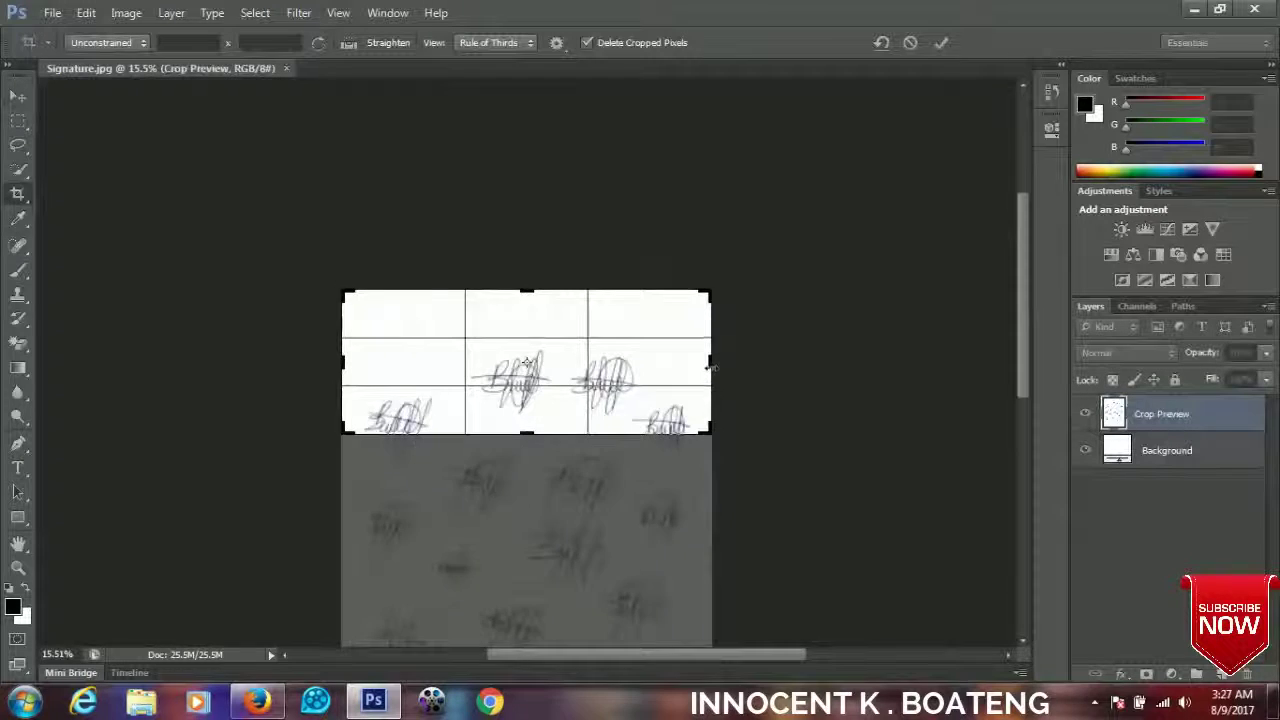
drag(709, 367, 636, 357)
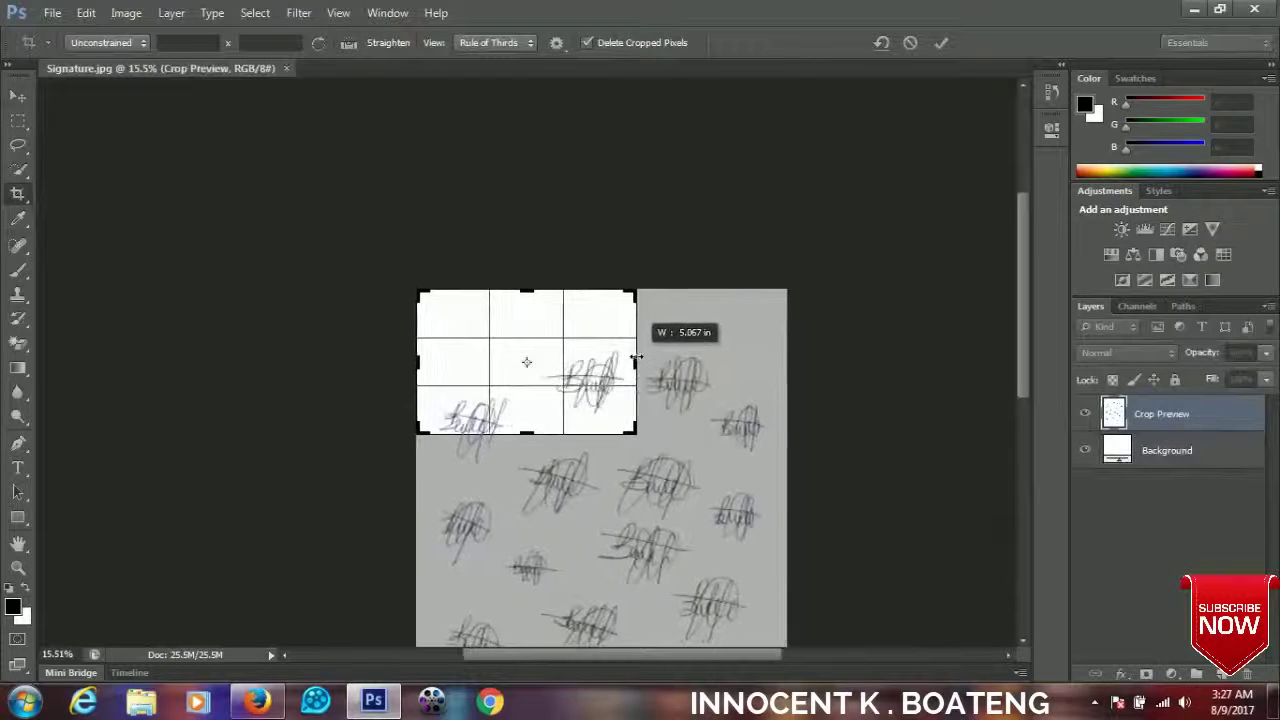
drag(418, 360, 468, 359)
drag(527, 293, 527, 322)
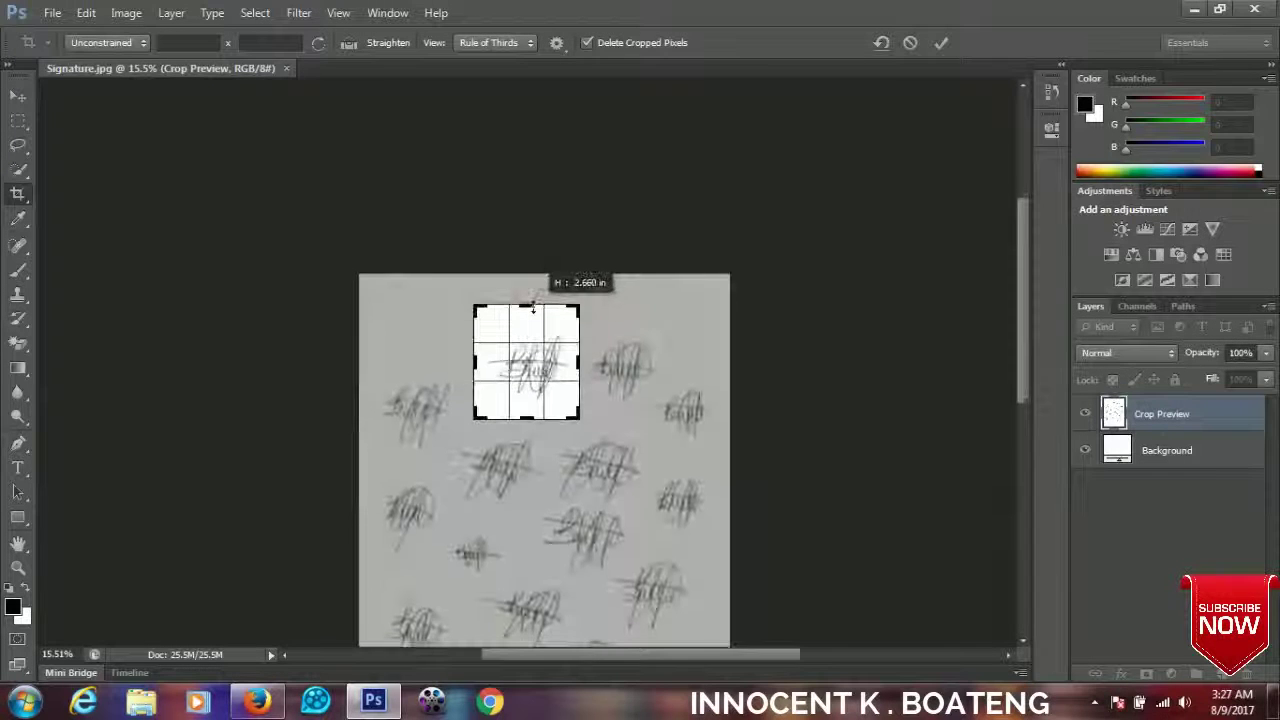
key(Return)
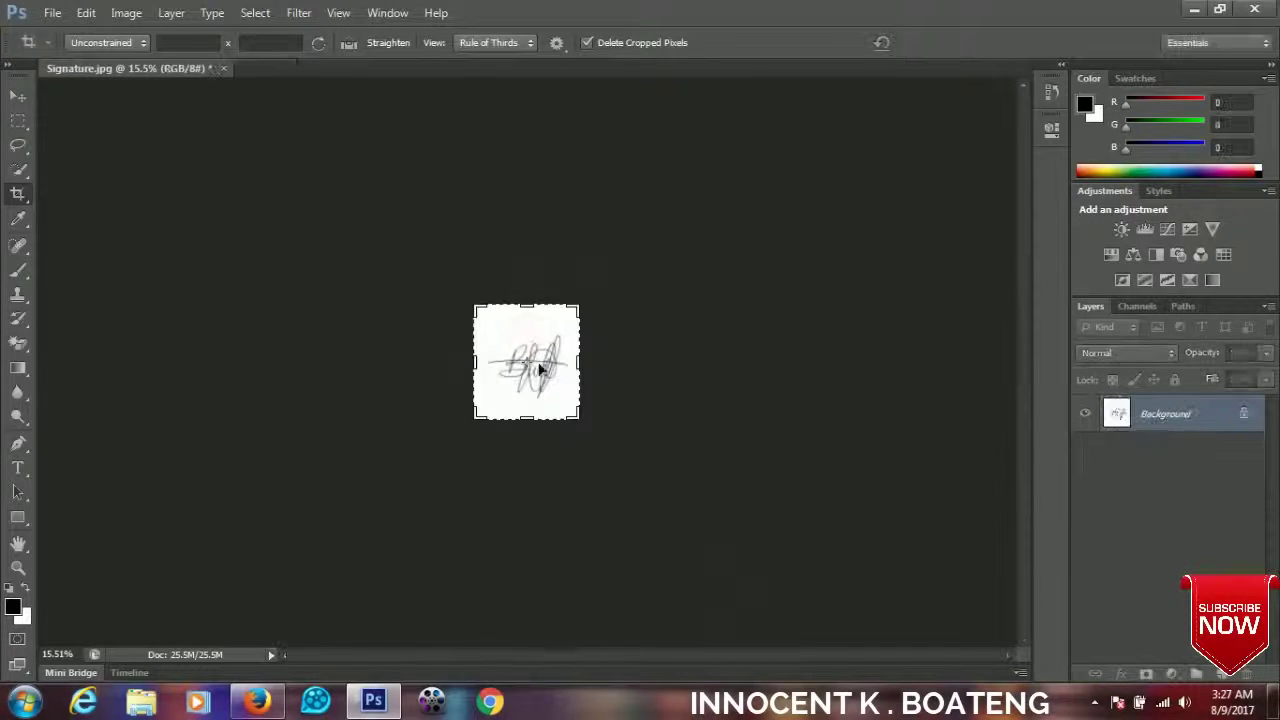
key(ctrl+0)
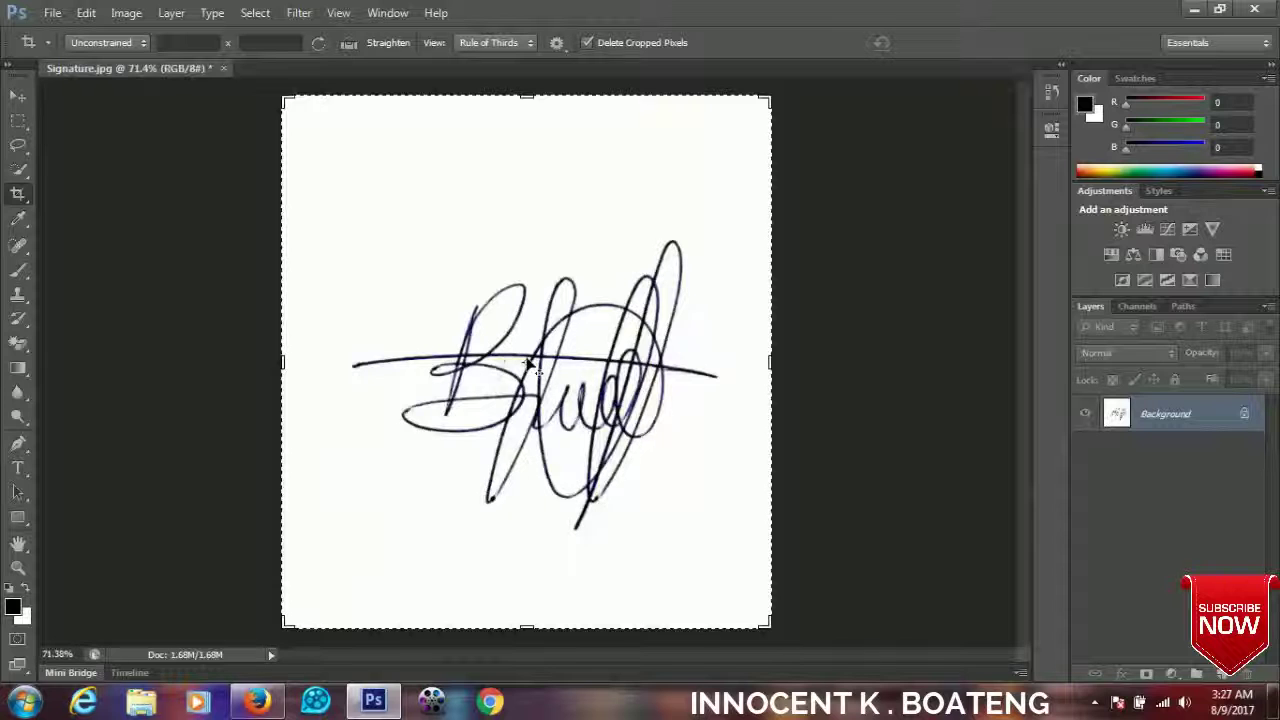
click(18, 96)
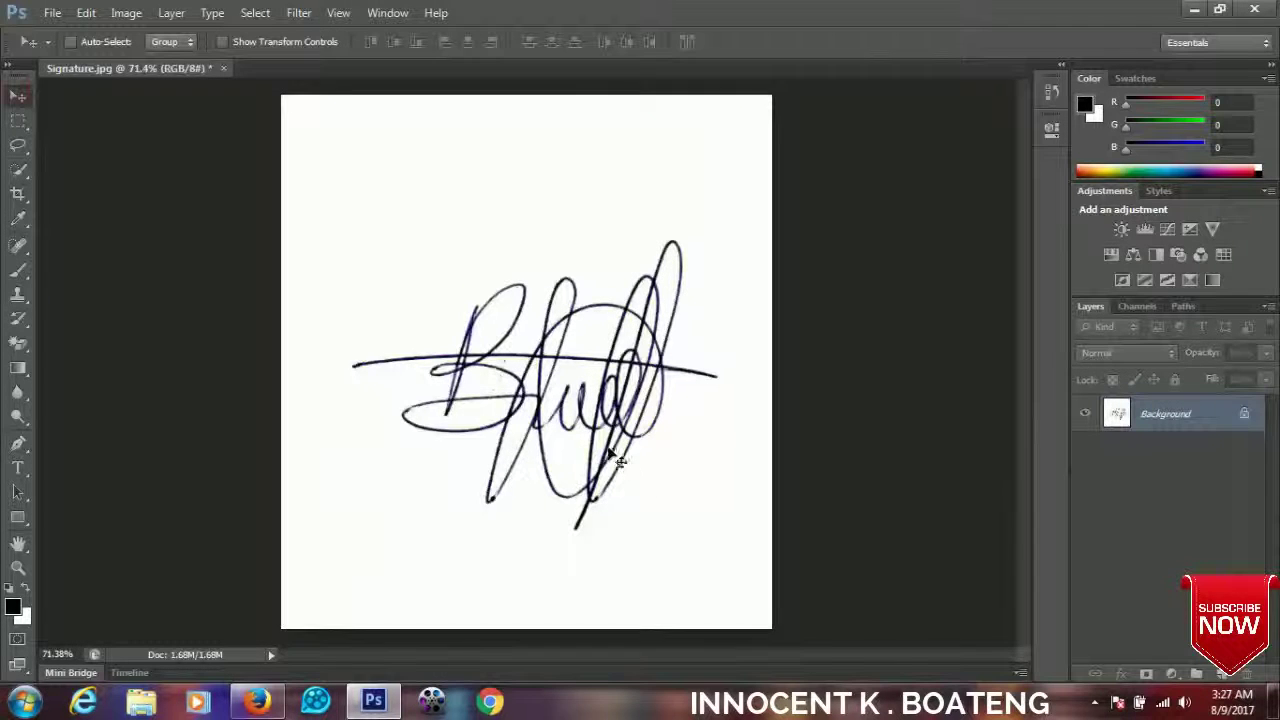
Step: Unlock the Background by converting it to a regular layer, accepting the name Layer 0
scroll(597, 455, down, 1)
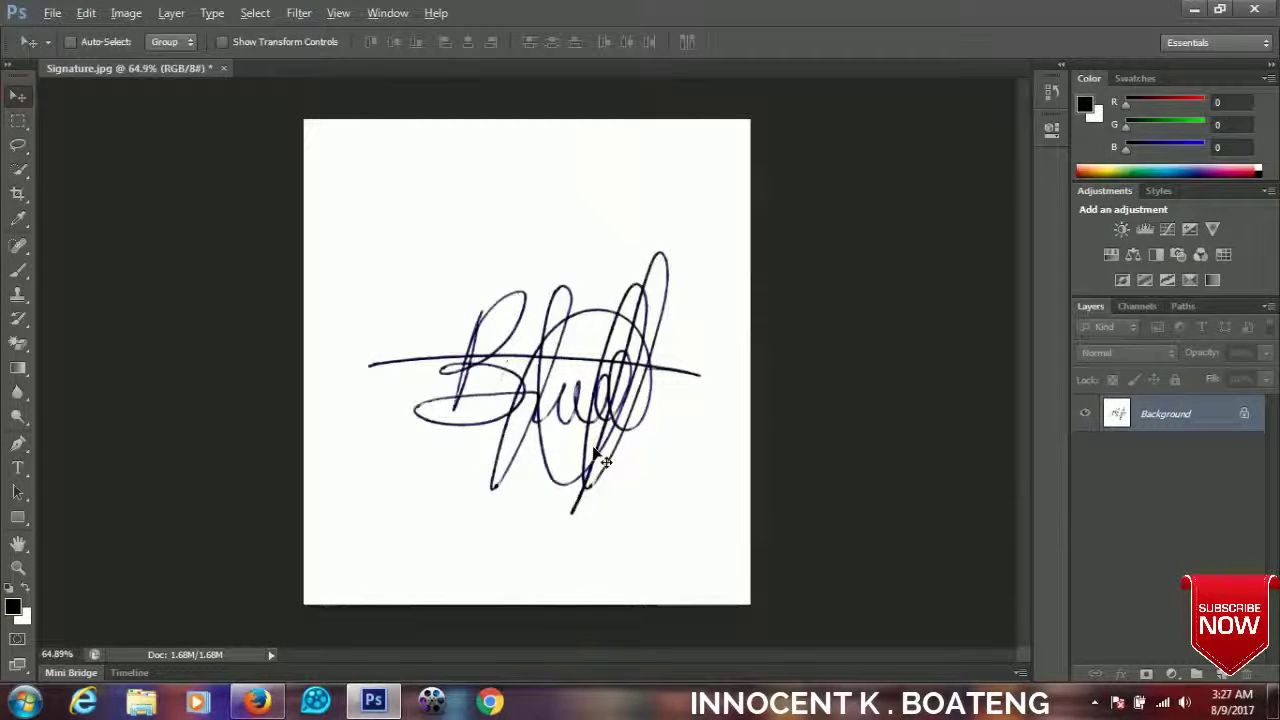
double_click(1178, 426)
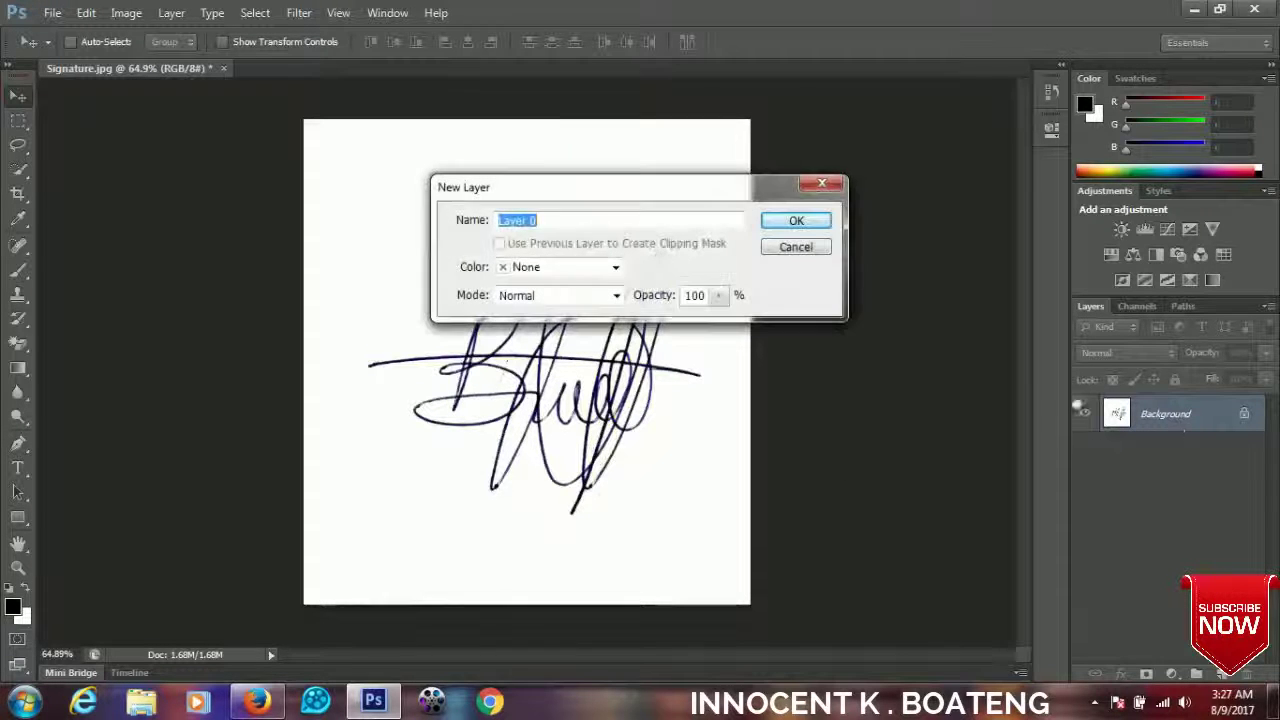
click(790, 222)
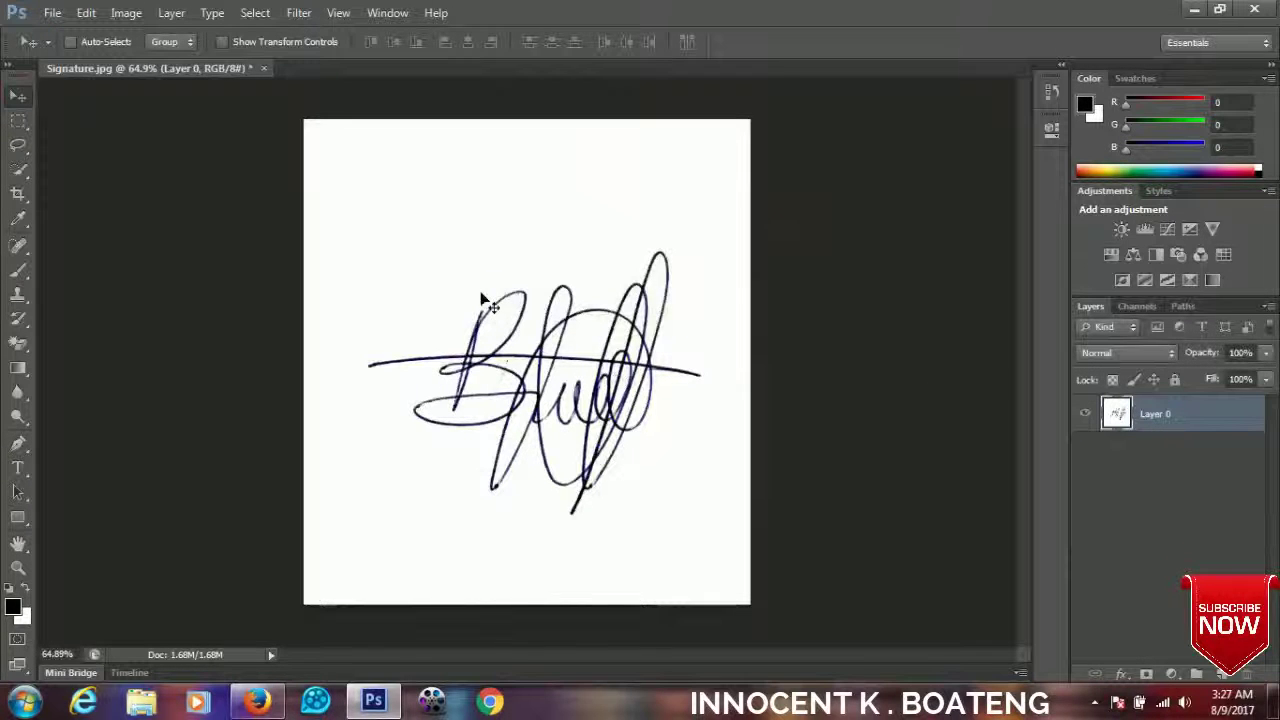
Step: Erase the white paper around the signature to transparency with the Magic Eraser Tool
click(20, 345)
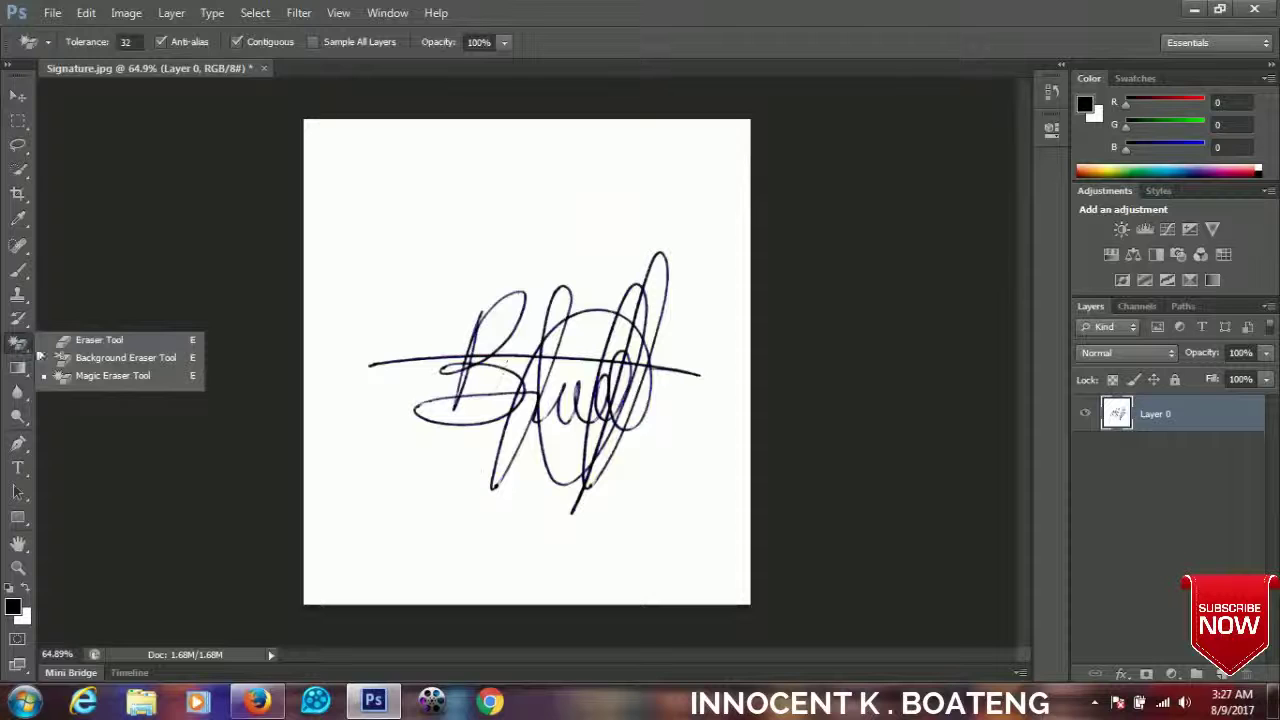
click(94, 376)
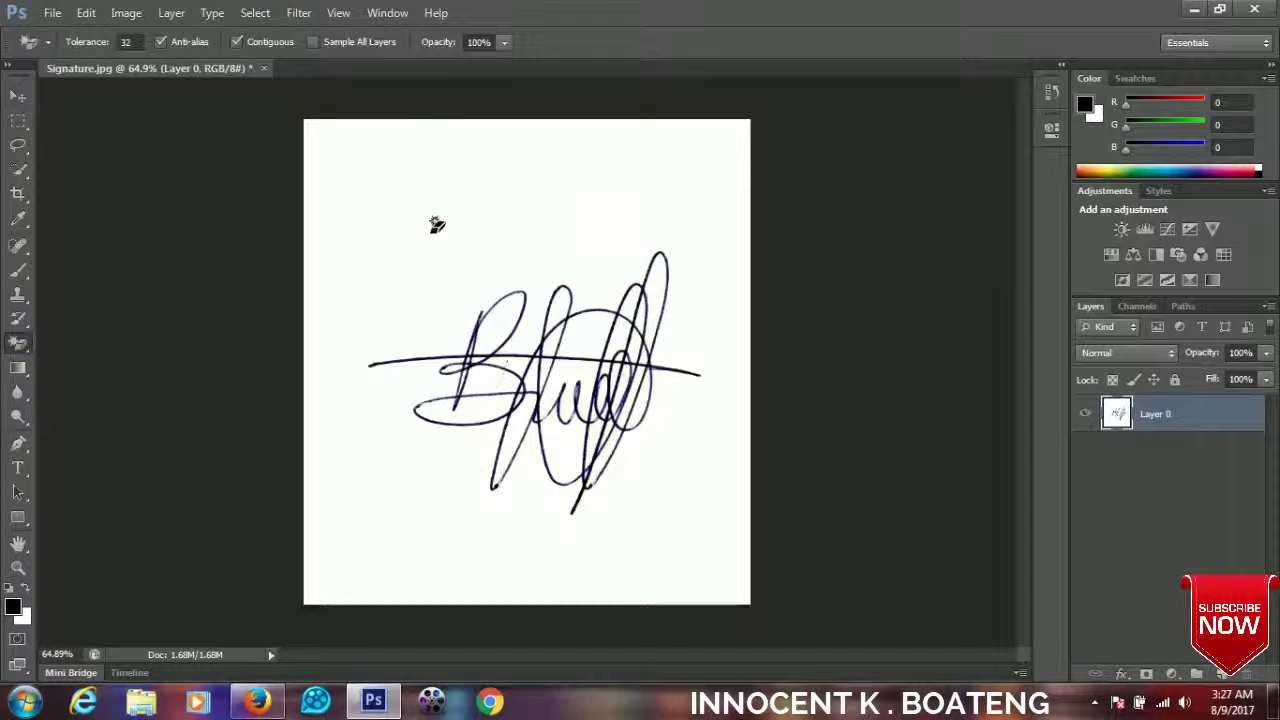
click(431, 230)
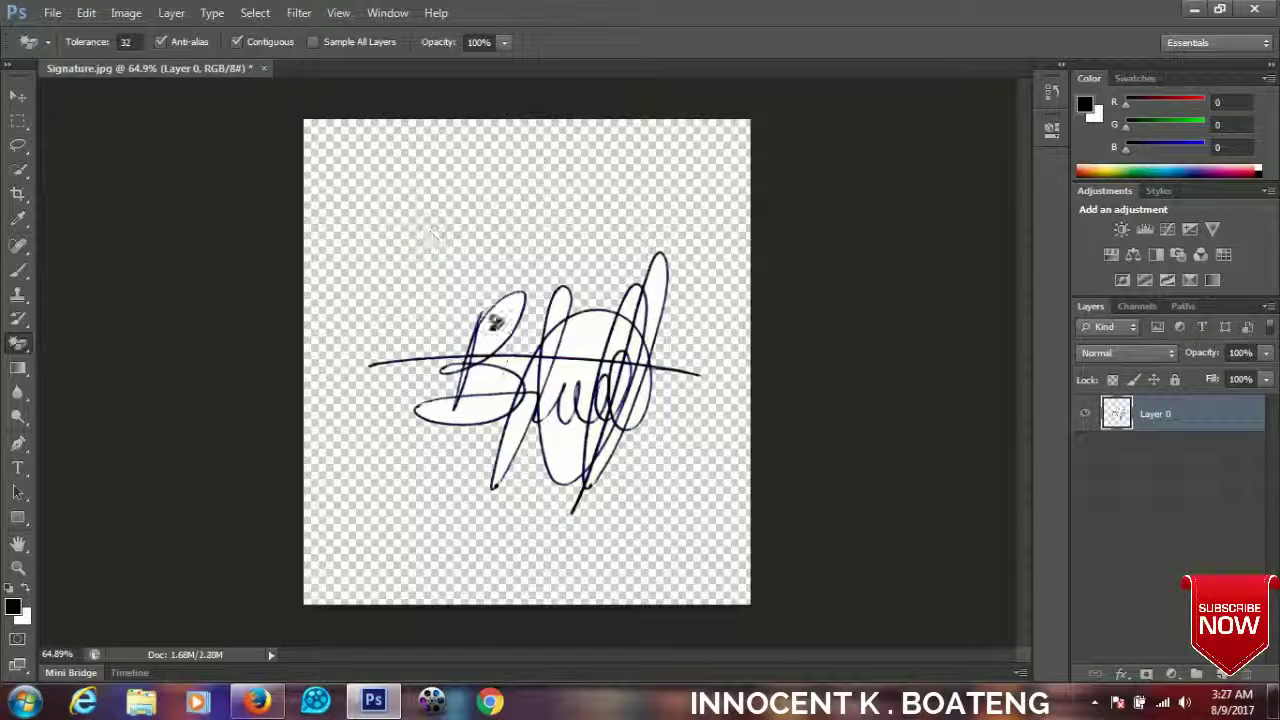
scroll(493, 322, up, 2)
scroll(493, 310, up, 1)
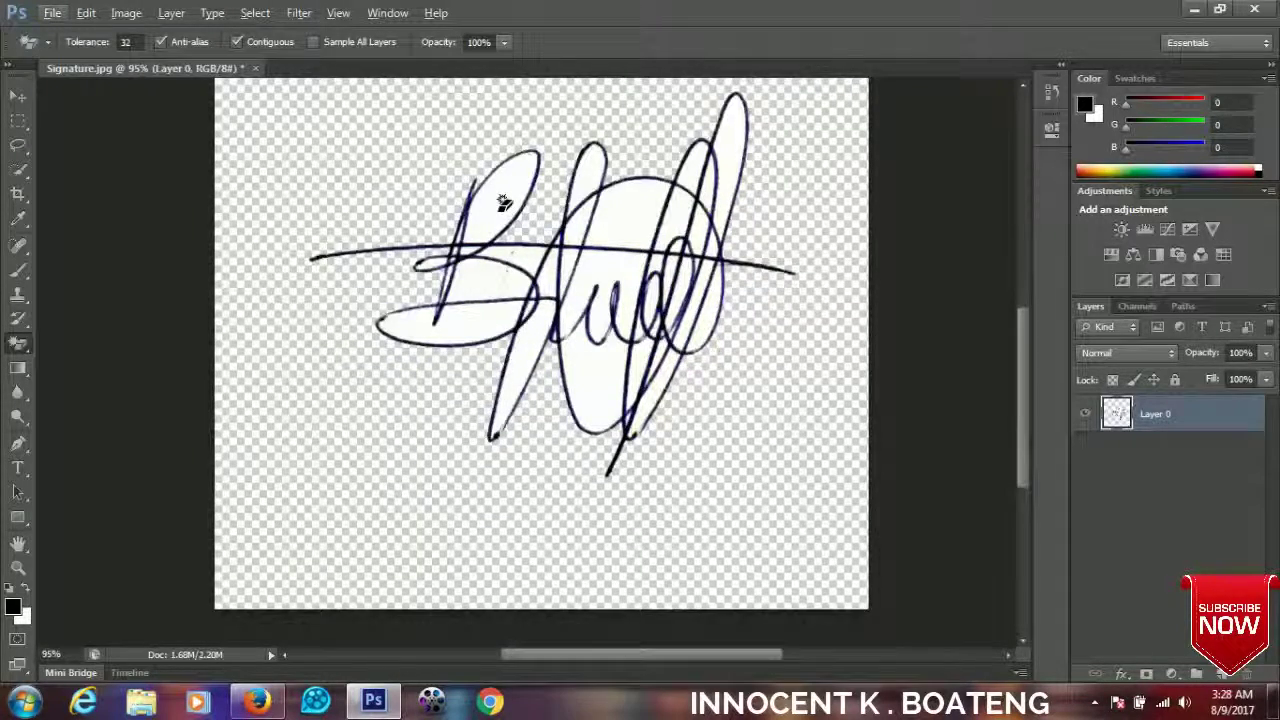
scroll(510, 210, up, 1)
scroll(530, 230, up, 1)
scroll(580, 270, up, 2)
scroll(510, 260, up, 2)
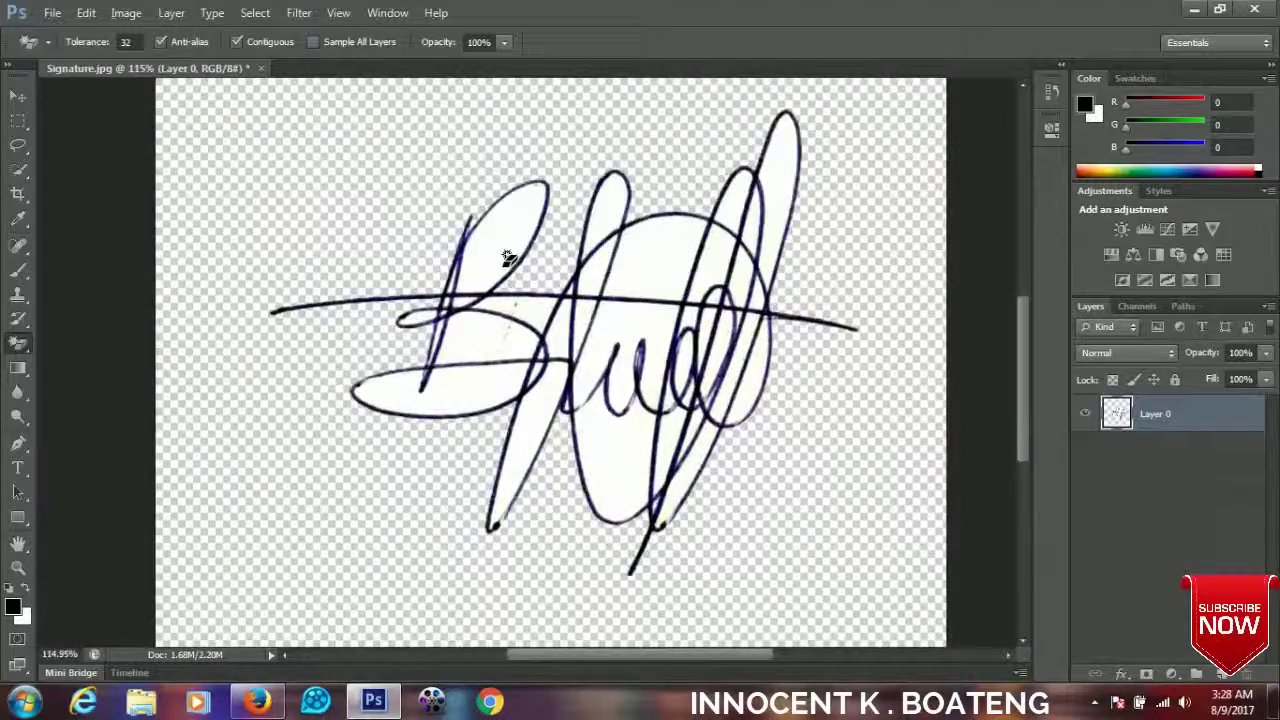
scroll(508, 258, up, 1)
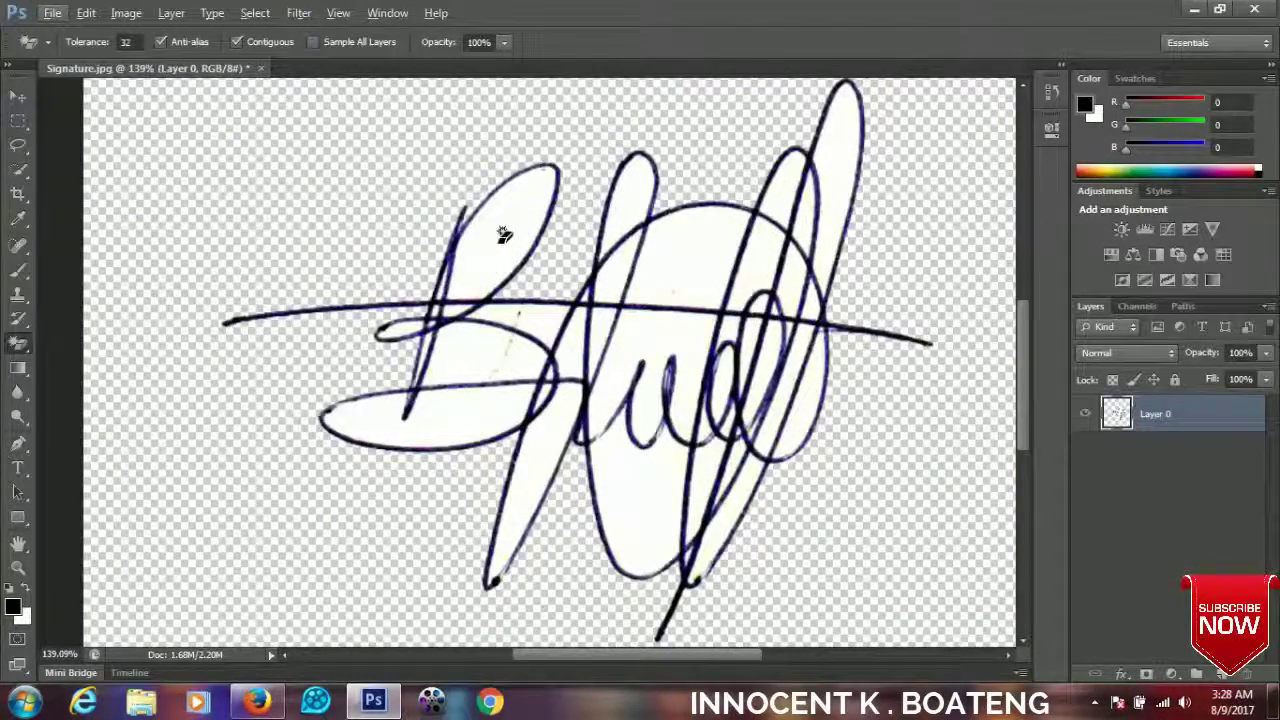
Step: Clear the white inside the B's upper, middle and lower loops
click(503, 238)
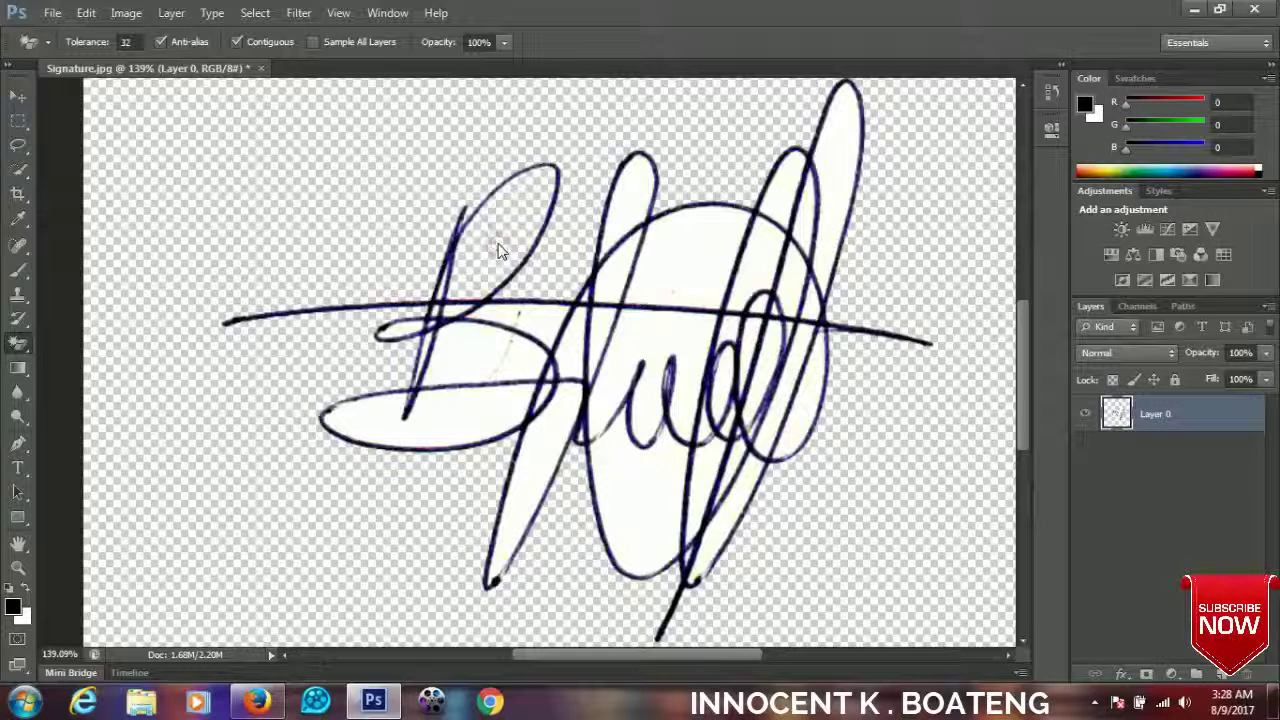
click(628, 215)
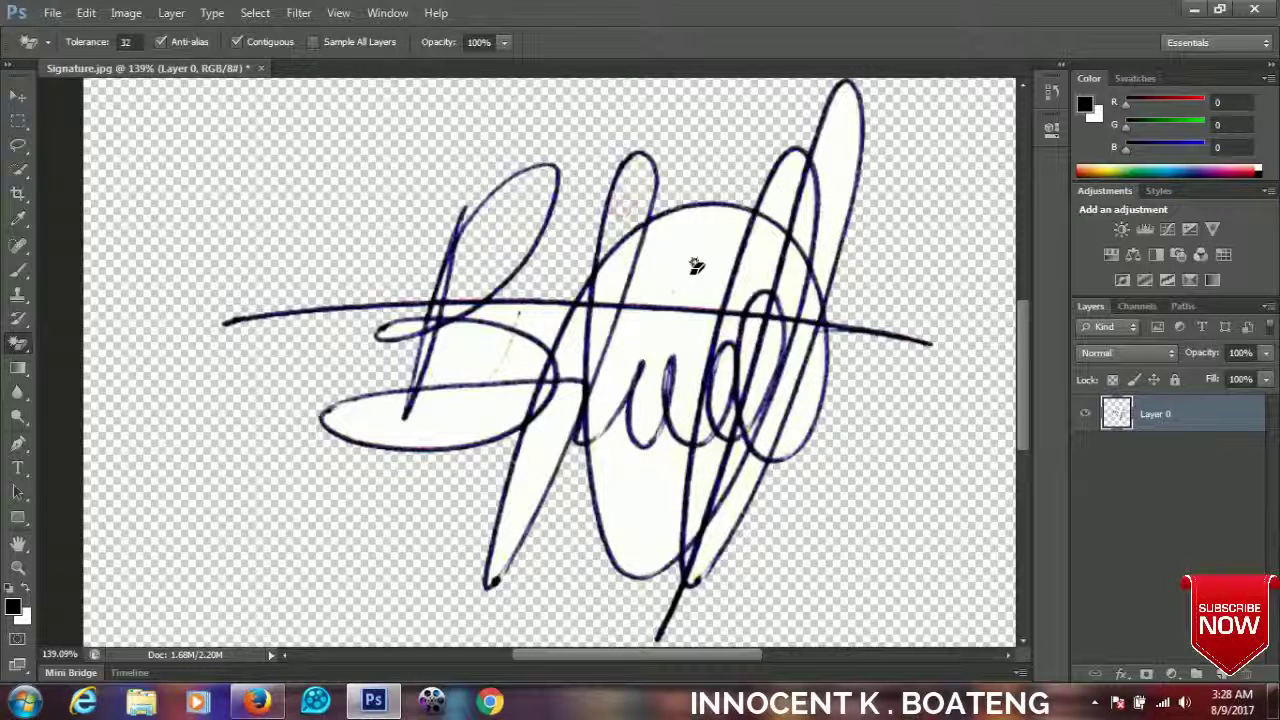
click(691, 263)
click(489, 353)
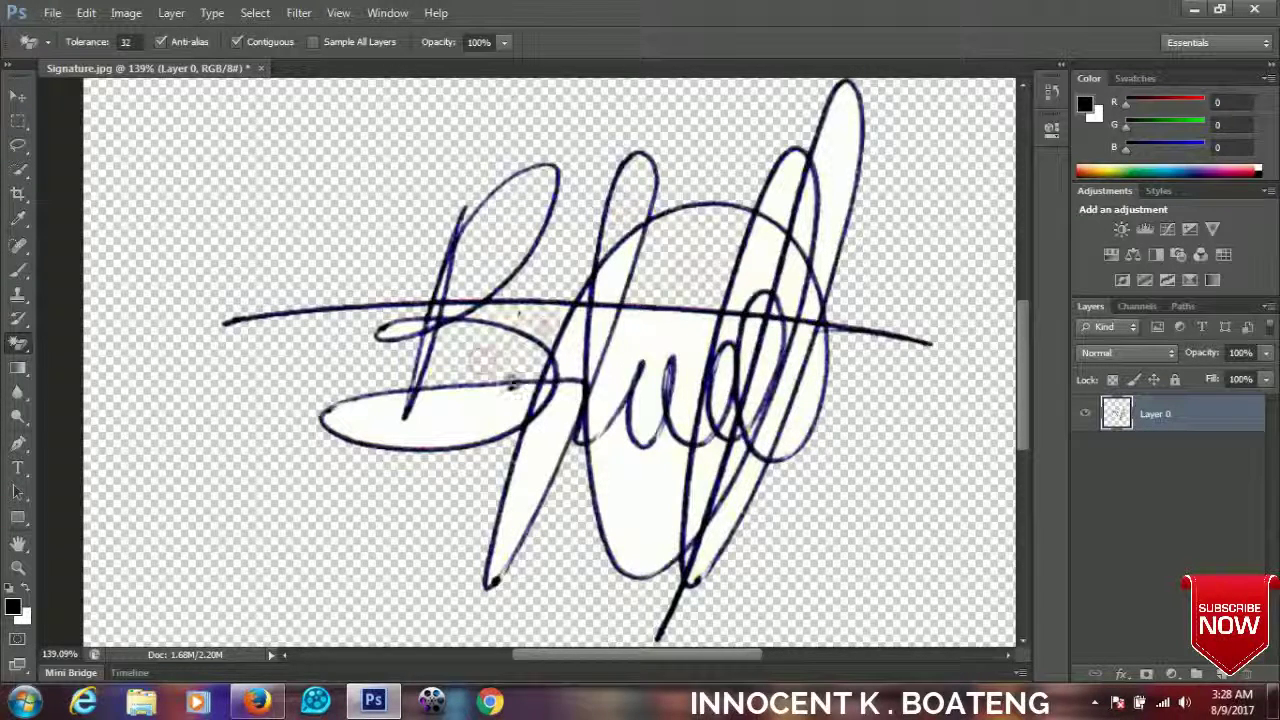
click(475, 420)
click(537, 465)
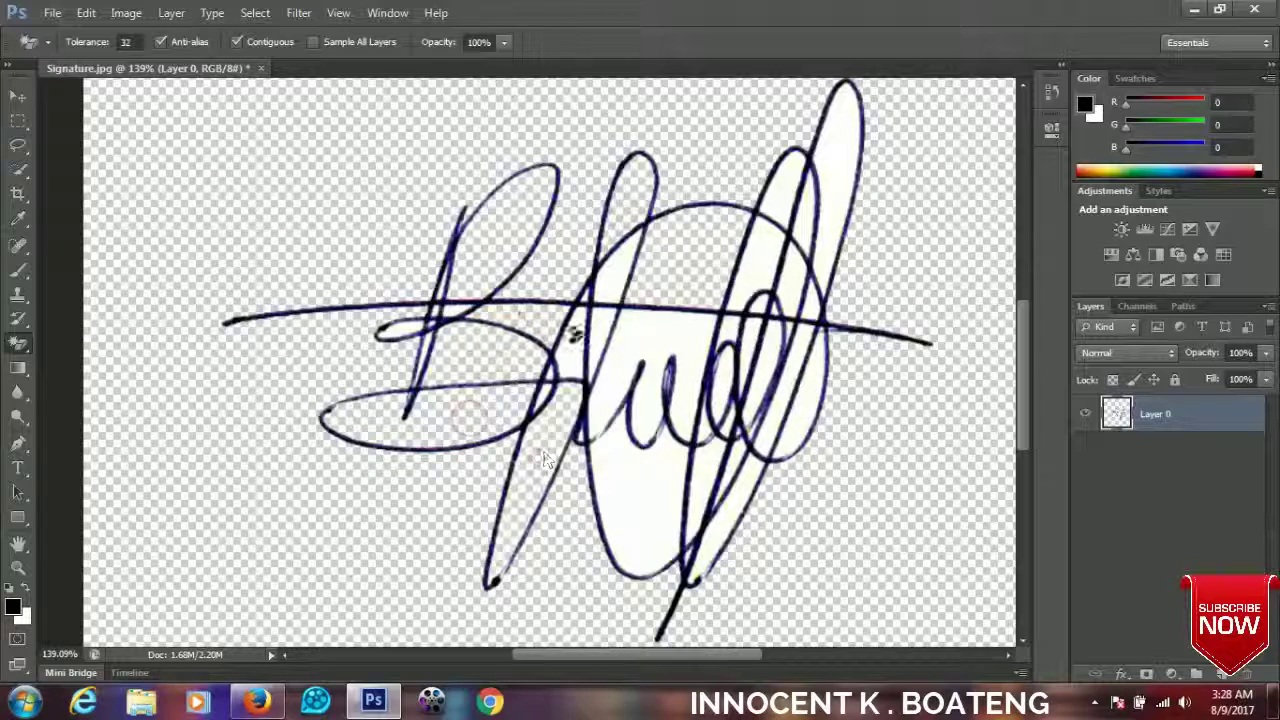
Step: Clear the white fill between the right-hand strokes, diagonal lower strokes and right-hand loop
alt+scroll(576, 340, up, 5)
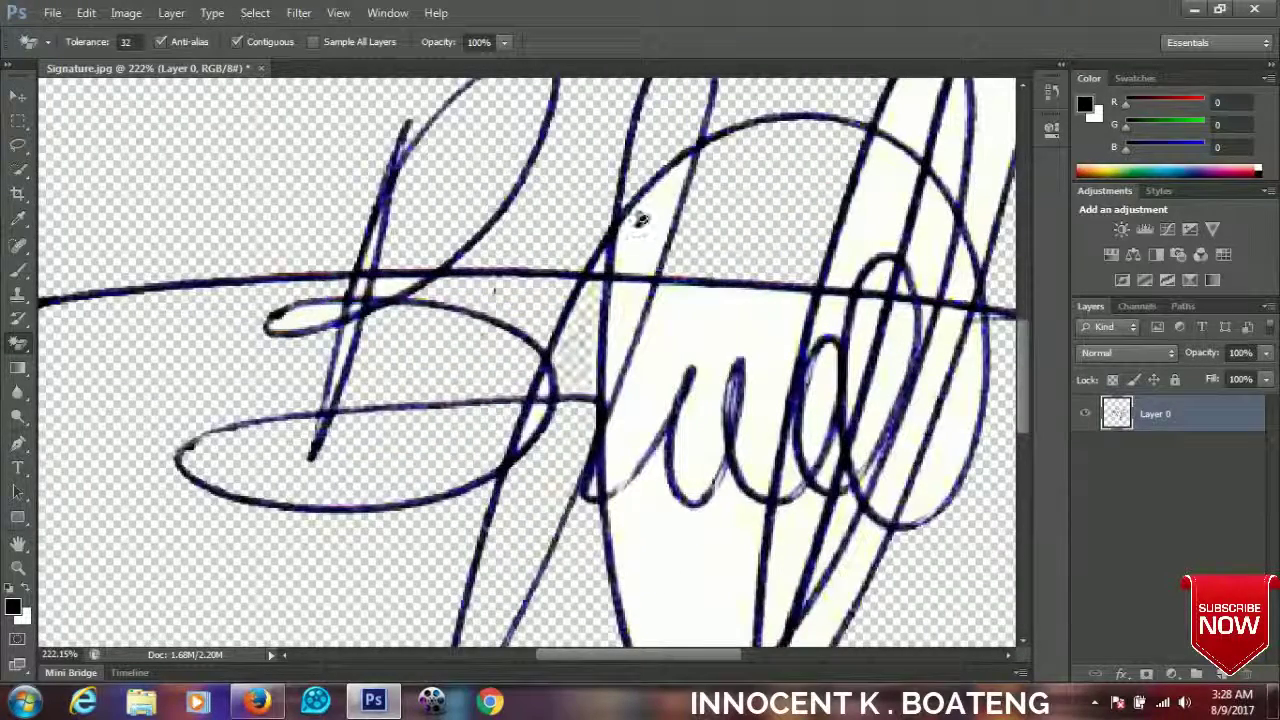
click(626, 300)
click(714, 311)
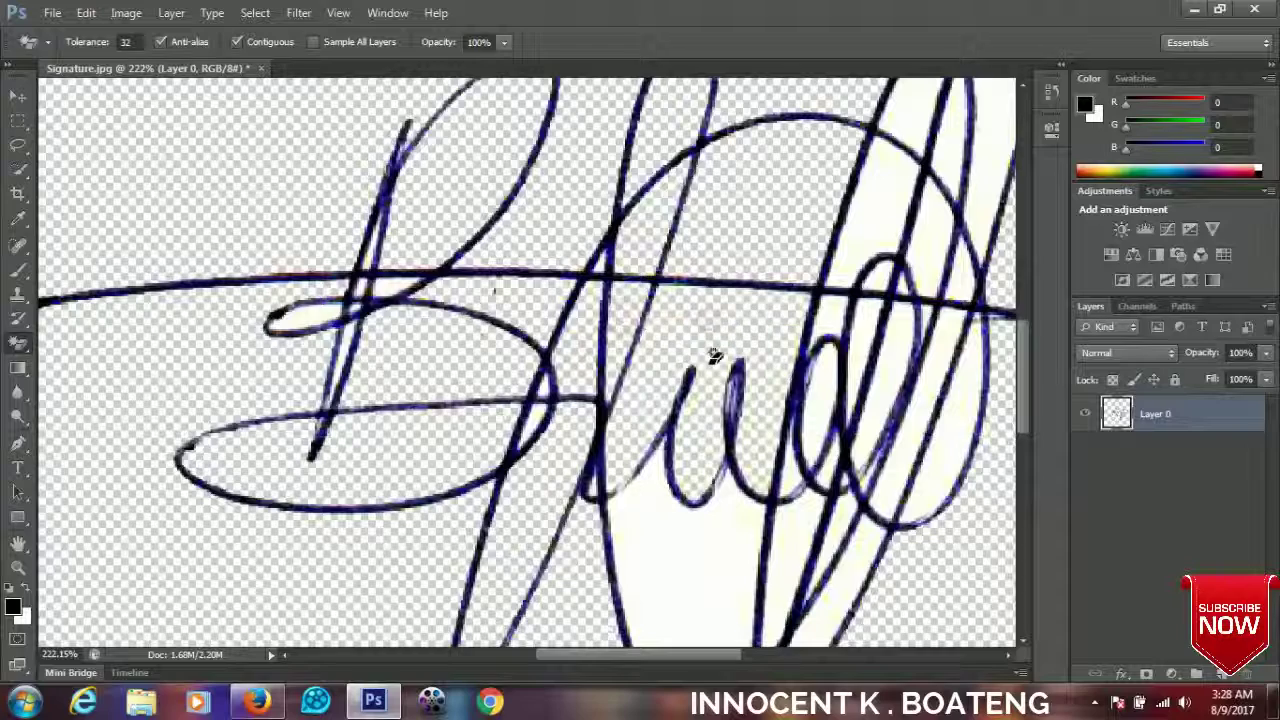
scroll(714, 357, down, 3)
scroll(700, 365, down, 3)
click(686, 371)
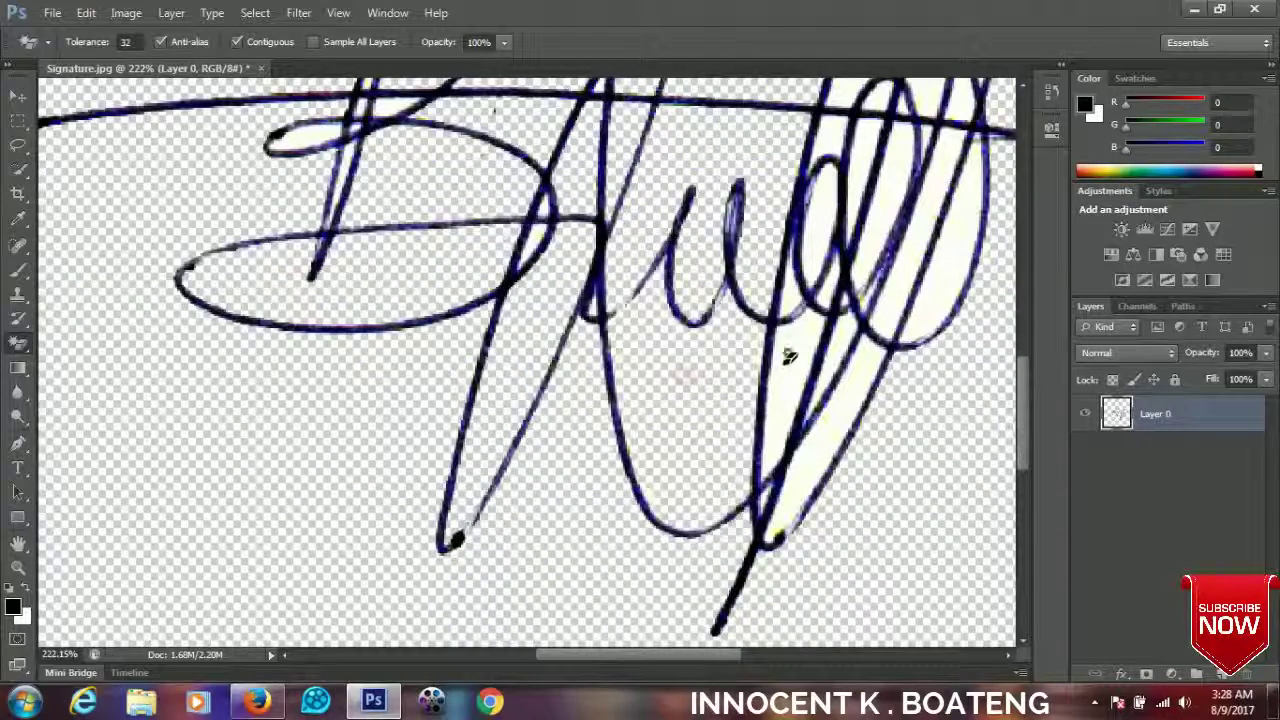
click(829, 443)
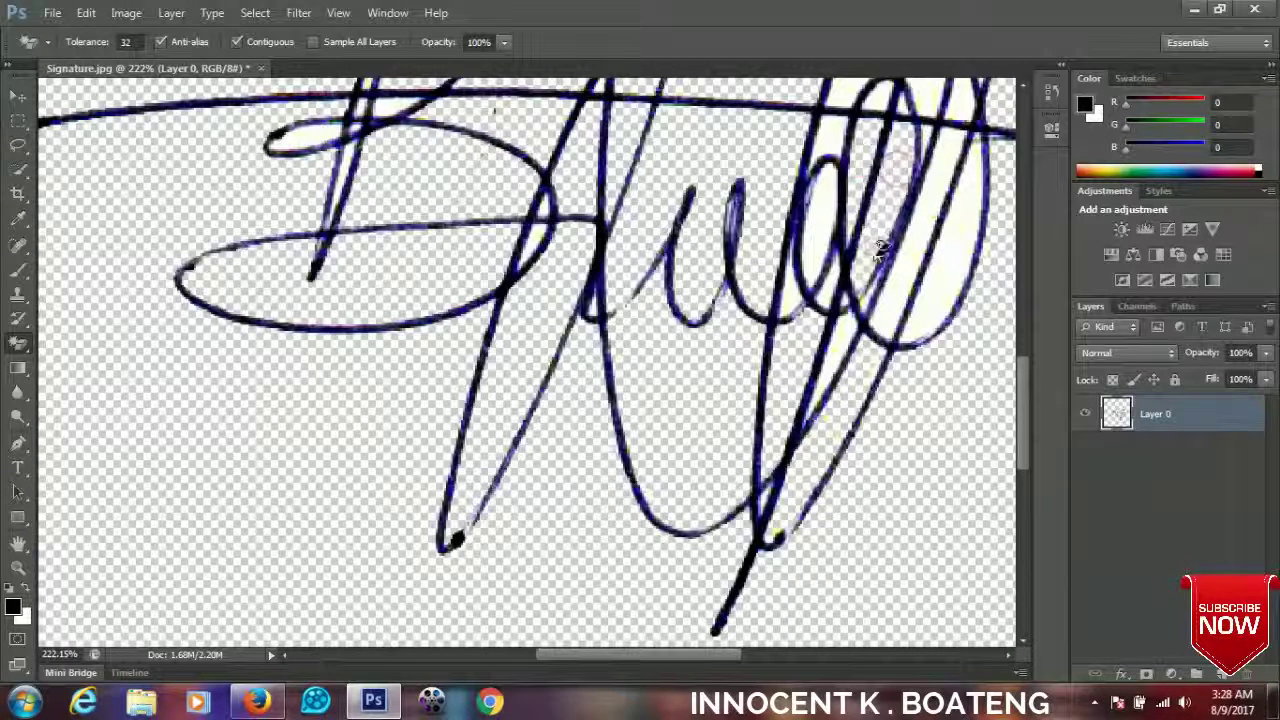
click(930, 248)
click(900, 250)
click(815, 225)
Step: Clear the white inside the left arch, the tall right loop and between lower strokes
scroll(830, 232, up, 5)
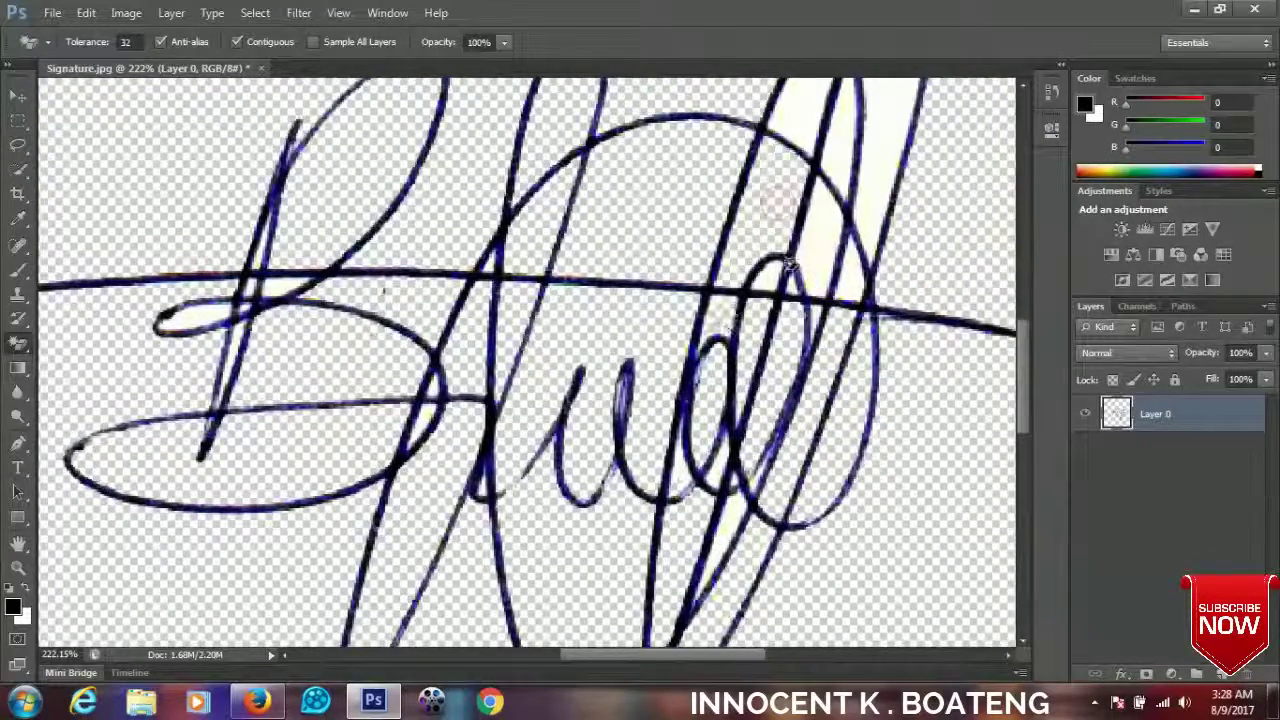
scroll(692, 297, up, 3)
scroll(692, 297, up, 2)
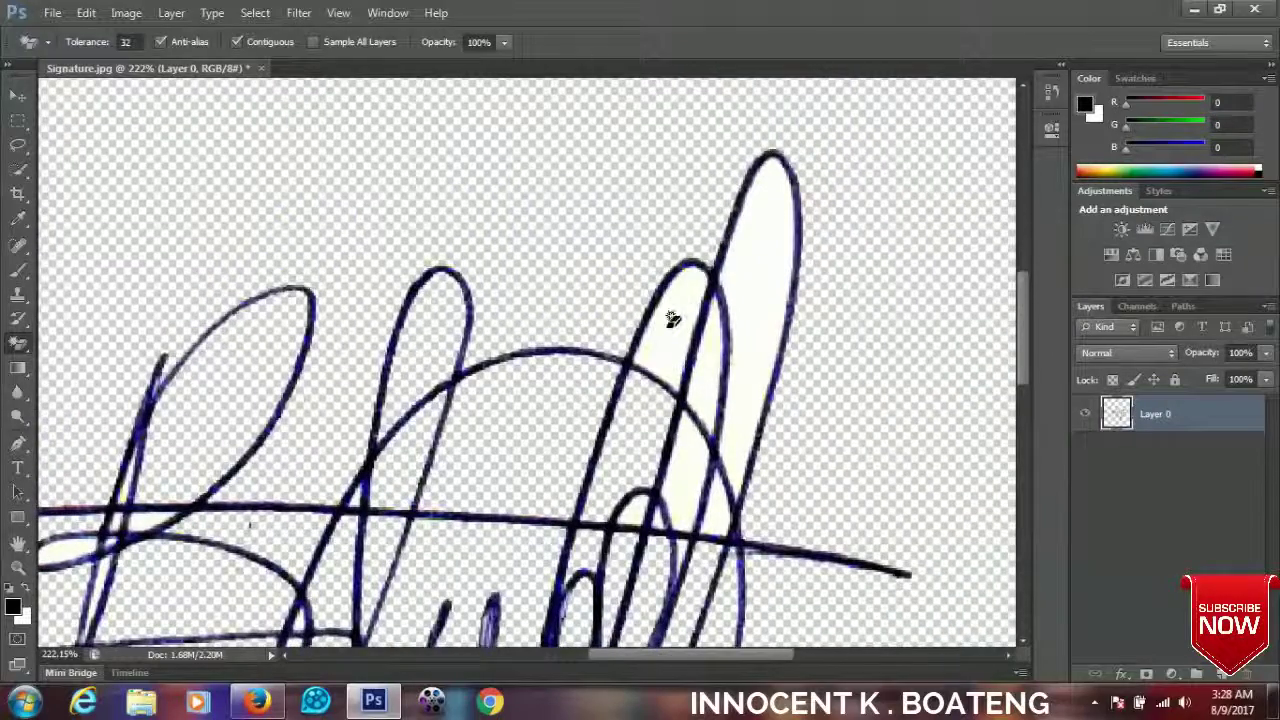
click(672, 318)
click(754, 246)
click(708, 378)
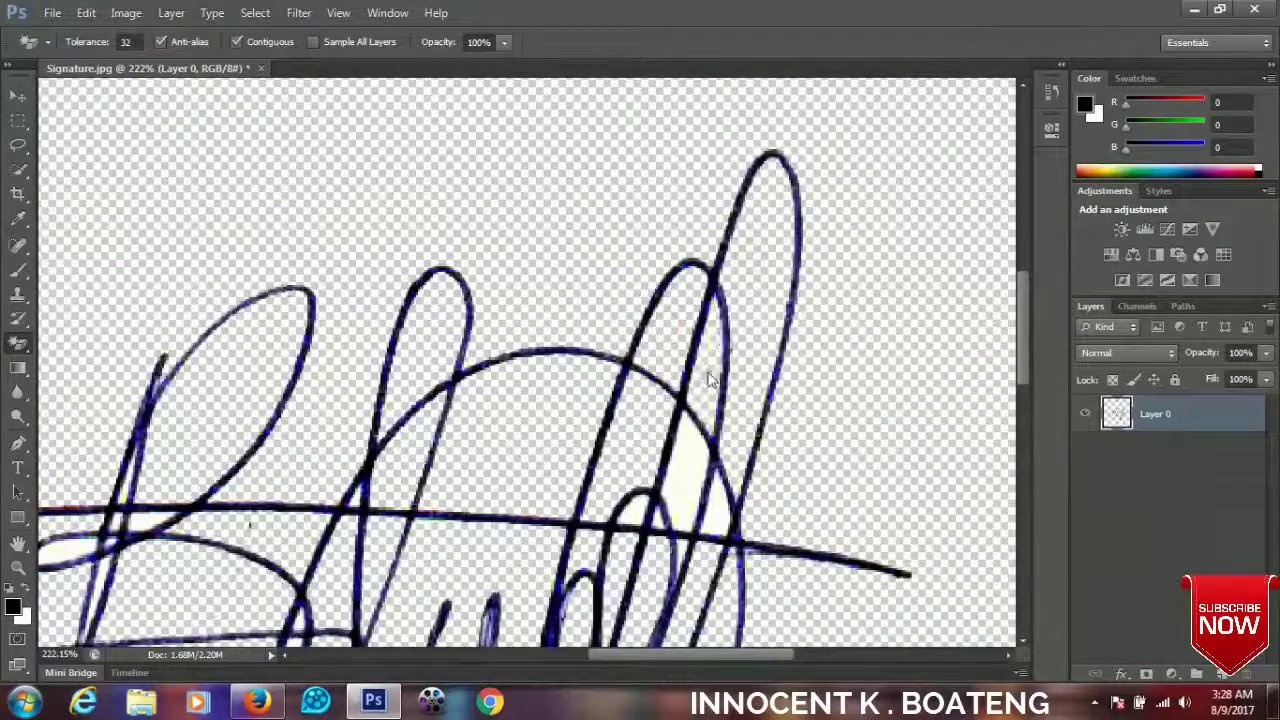
Step: Erase the last white patches inside the small loop and the upright stroke
scroll(708, 378, down, 3)
scroll(737, 294, down, 2)
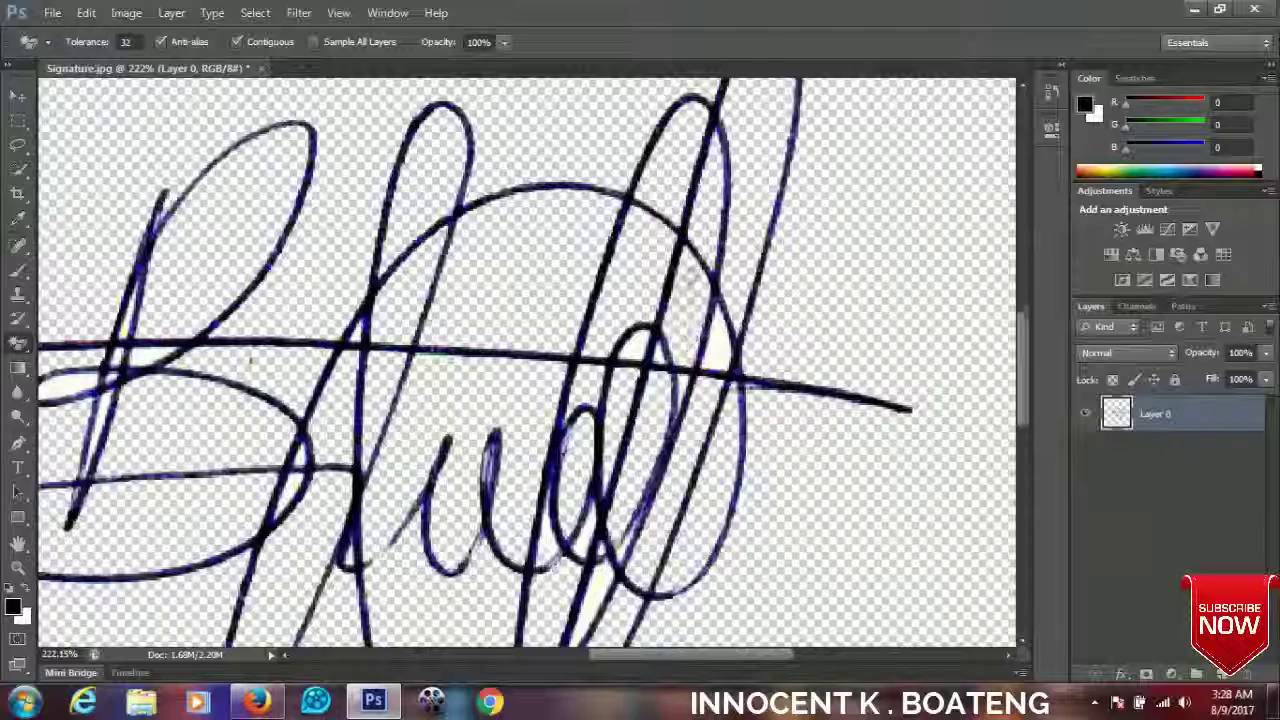
scroll(686, 276, down, 4)
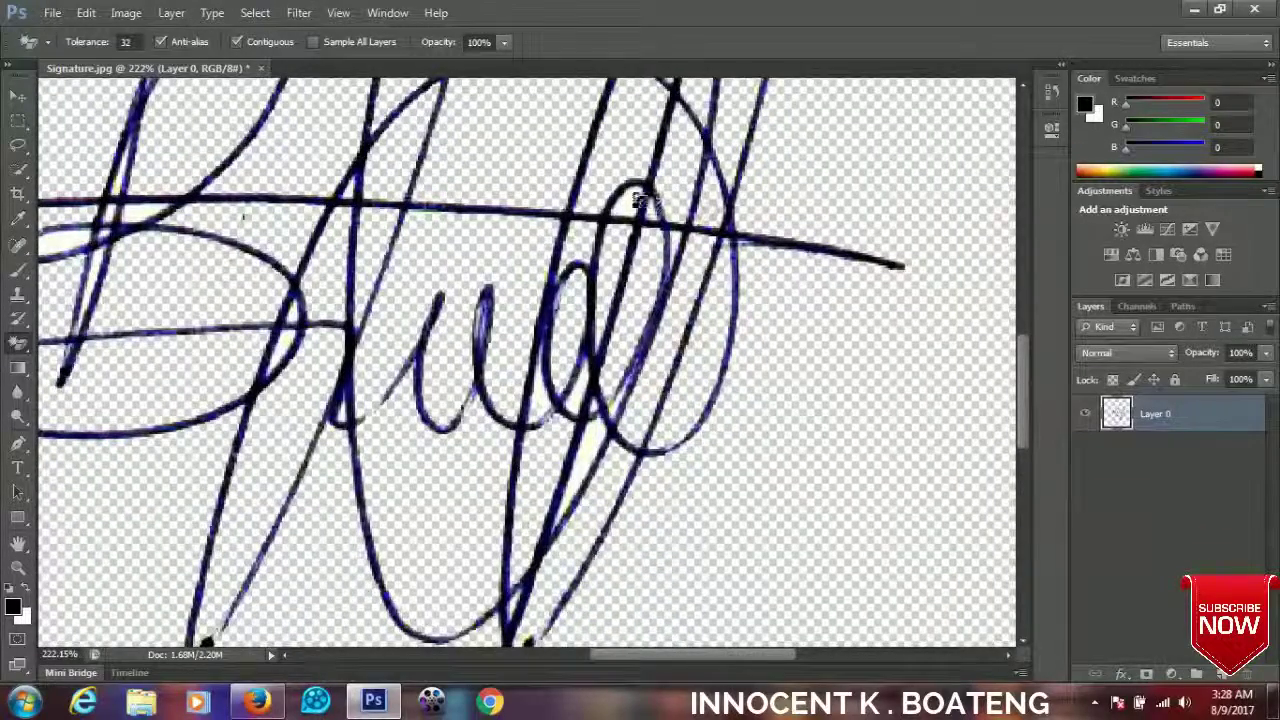
scroll(635, 222, down, 2)
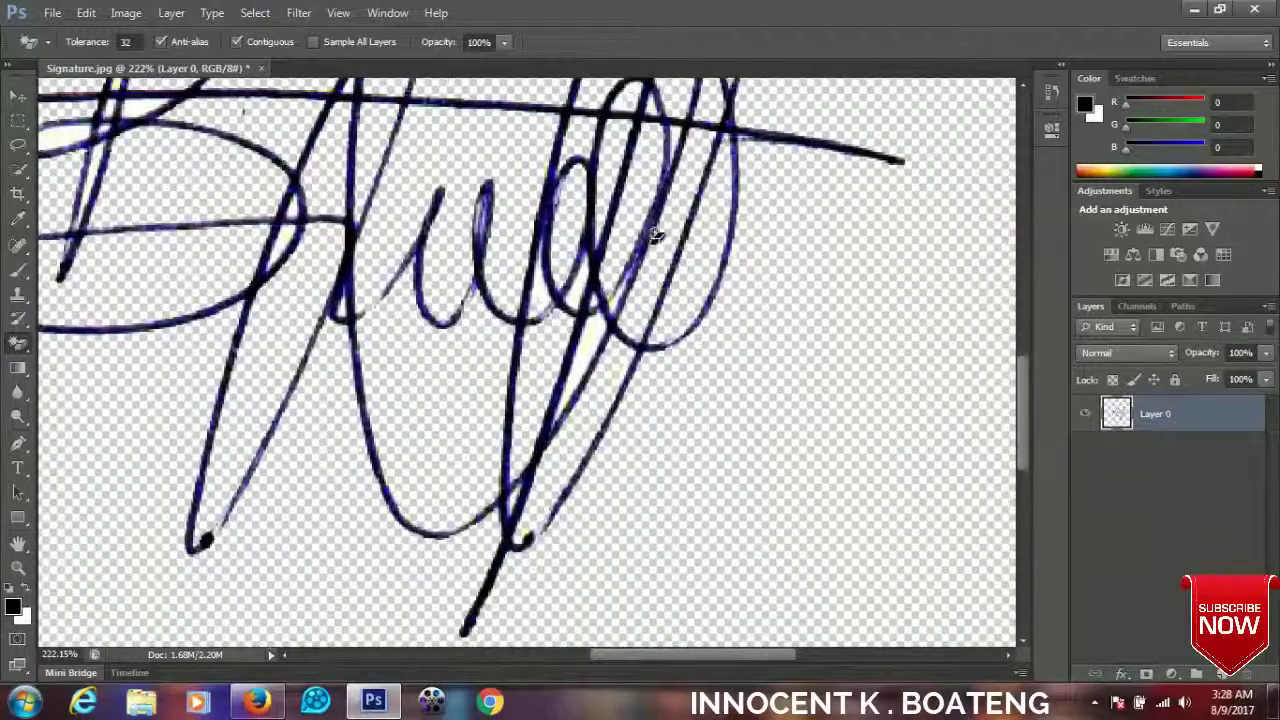
scroll(640, 240, up, 5)
scroll(649, 276, left, 5)
scroll(649, 276, down, 1)
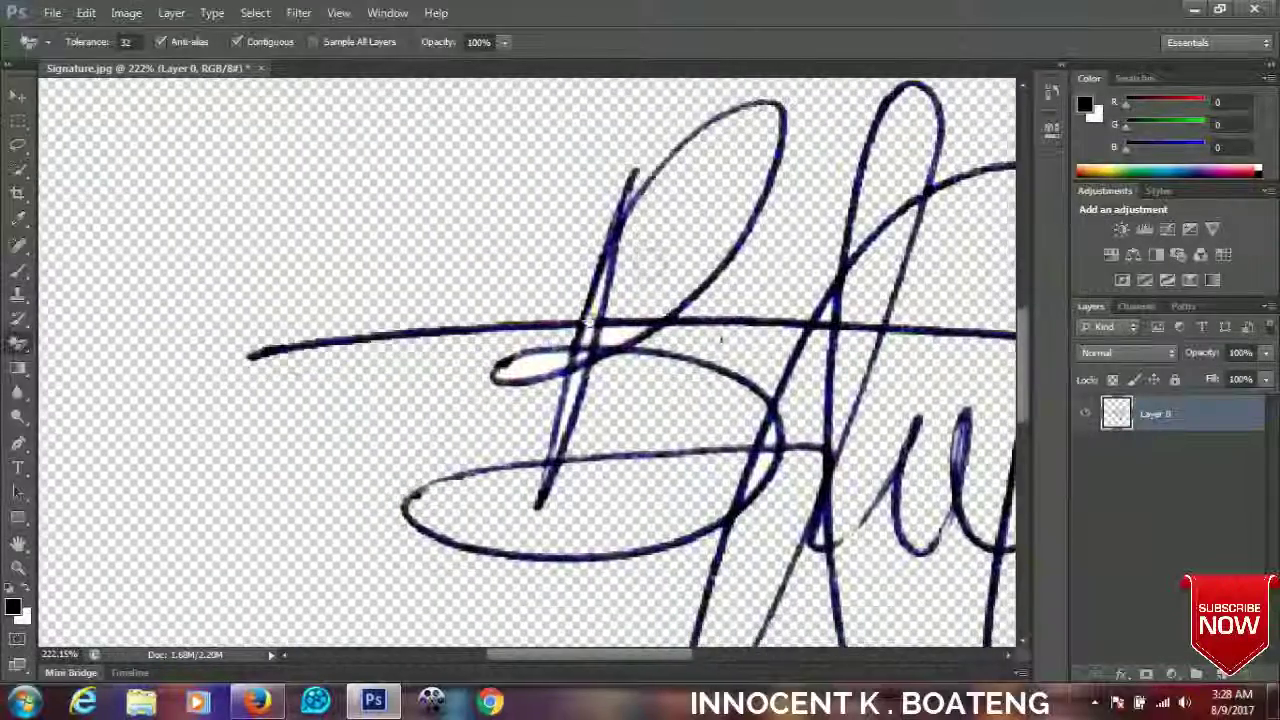
scroll(538, 364, up, 1)
click(540, 363)
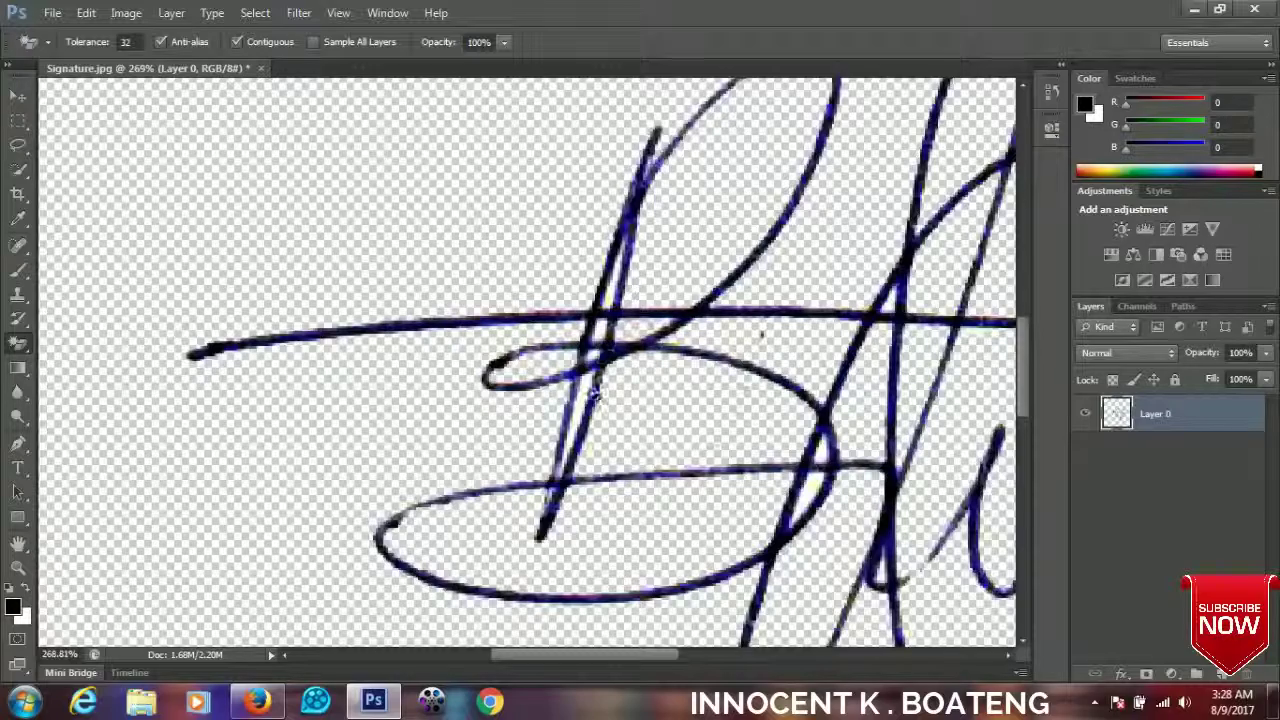
scroll(594, 358, up, 2)
scroll(843, 343, up, 2)
scroll(970, 400, up, 1)
click(637, 260)
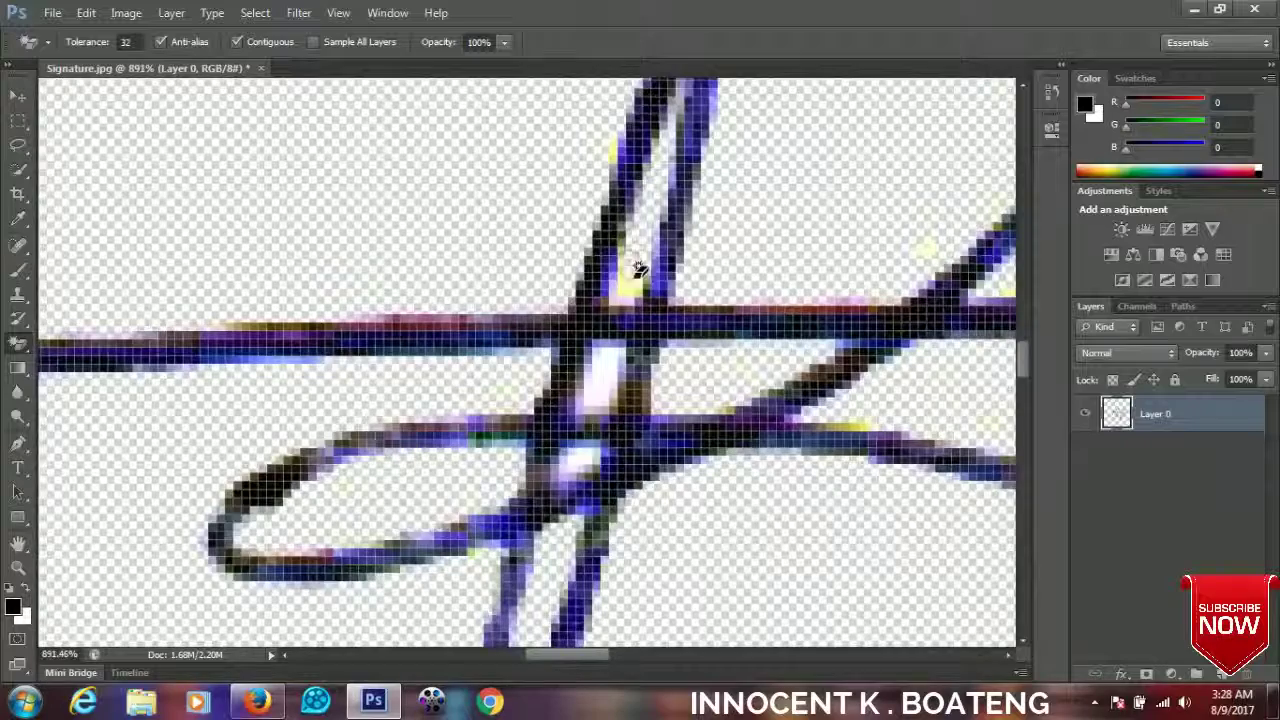
scroll(631, 287, down, 2)
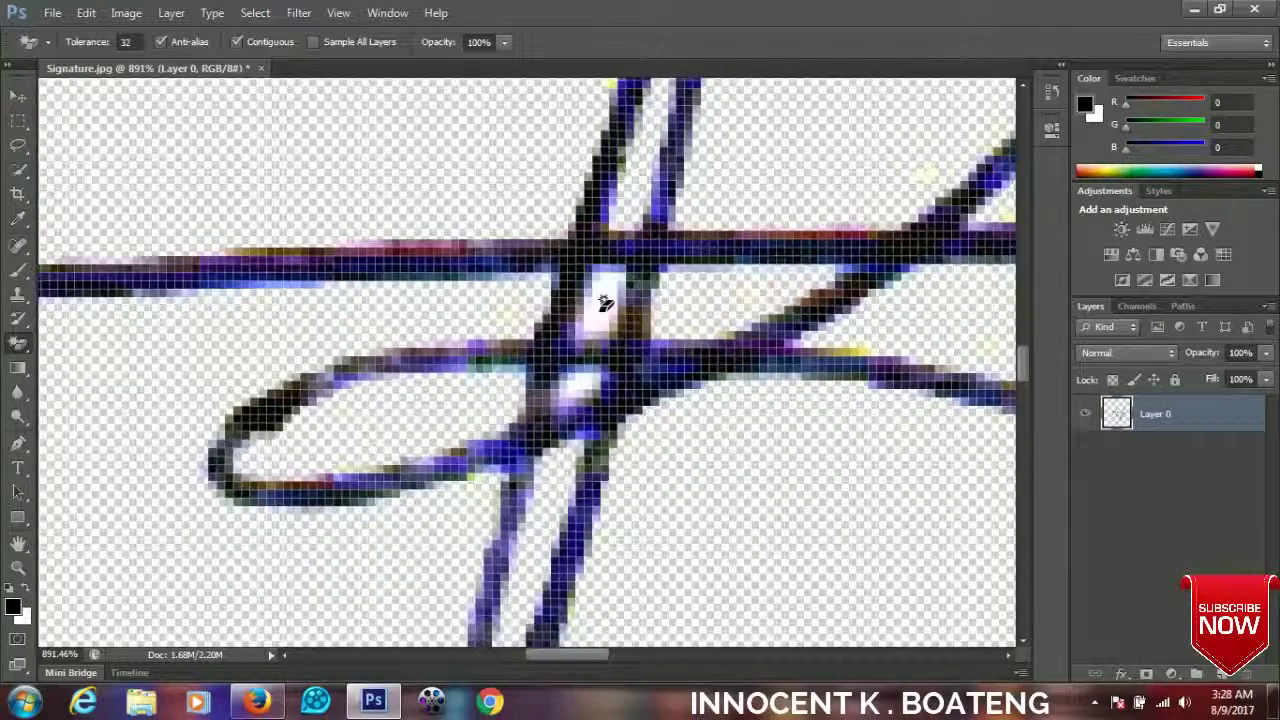
scroll(592, 325, down, 1)
scroll(587, 340, down, 2)
scroll(600, 330, down, 2)
scroll(615, 318, down, 3)
Step: Drag the signature layer up, then left, into its final spot on the canvas
scroll(633, 305, down, 2)
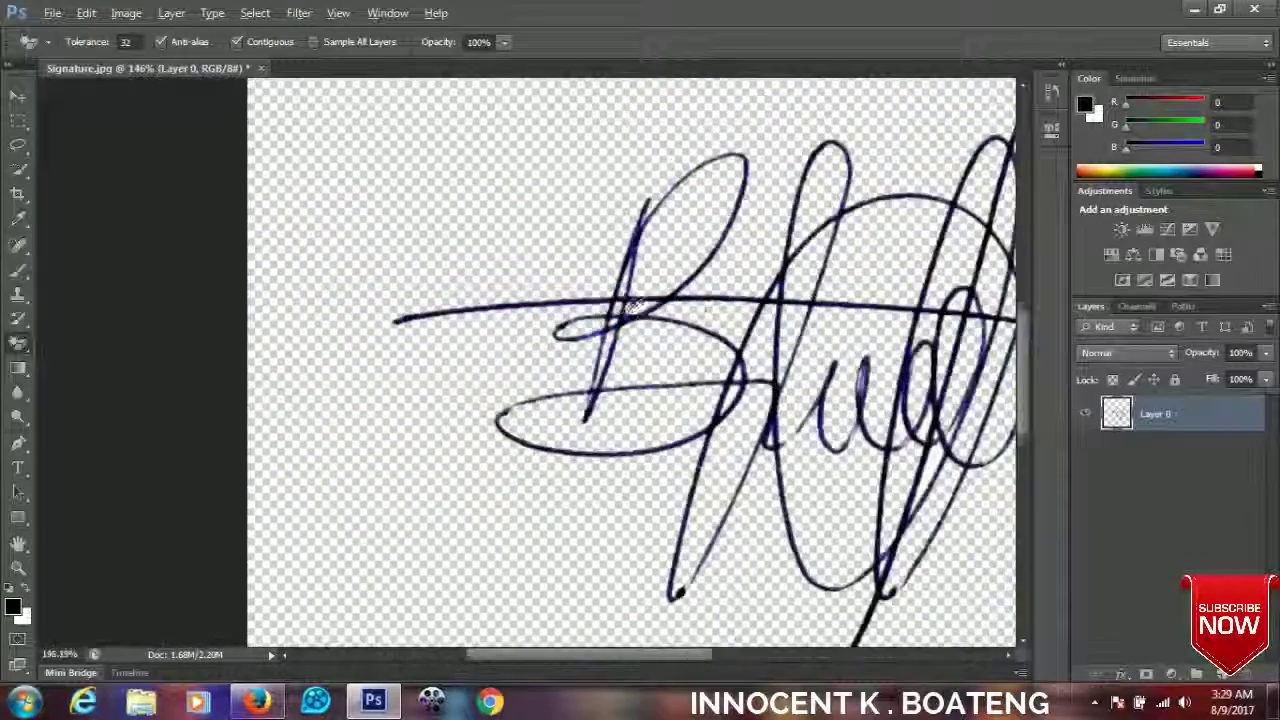
scroll(633, 305, down, 2)
scroll(810, 320, up, 1)
scroll(797, 323, down, 2)
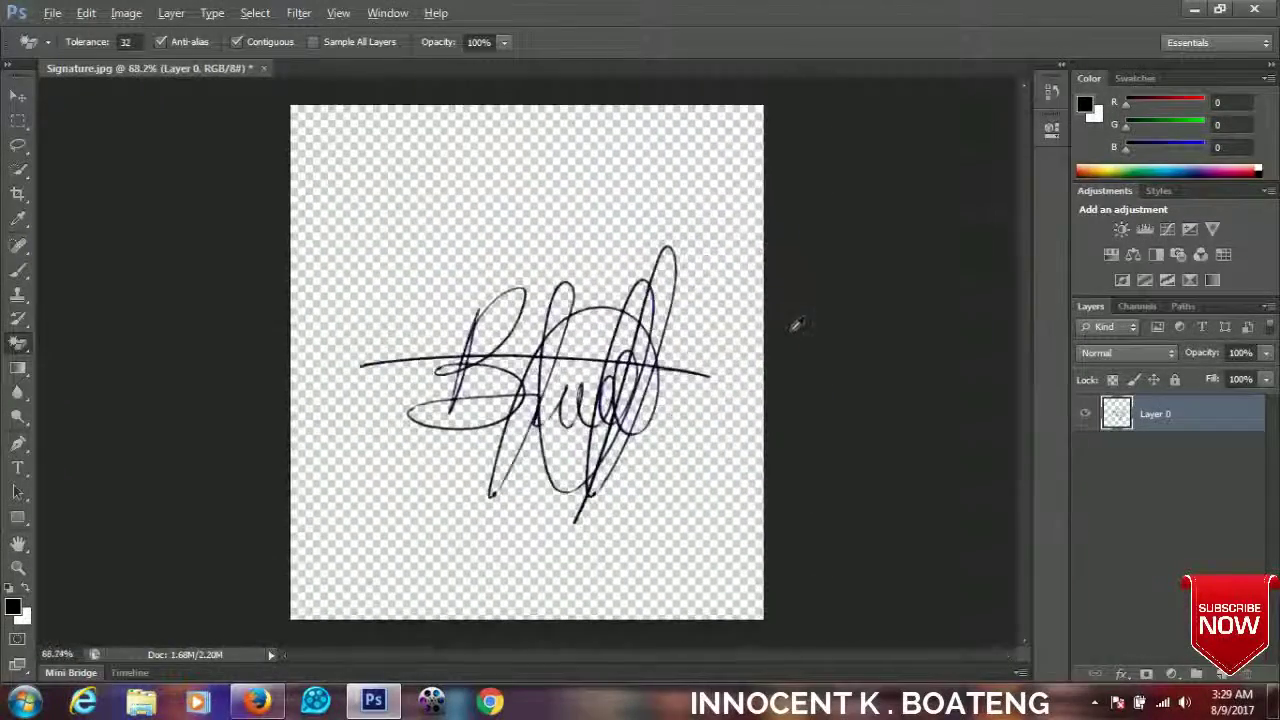
scroll(571, 376, up, 1)
scroll(565, 385, up, 1)
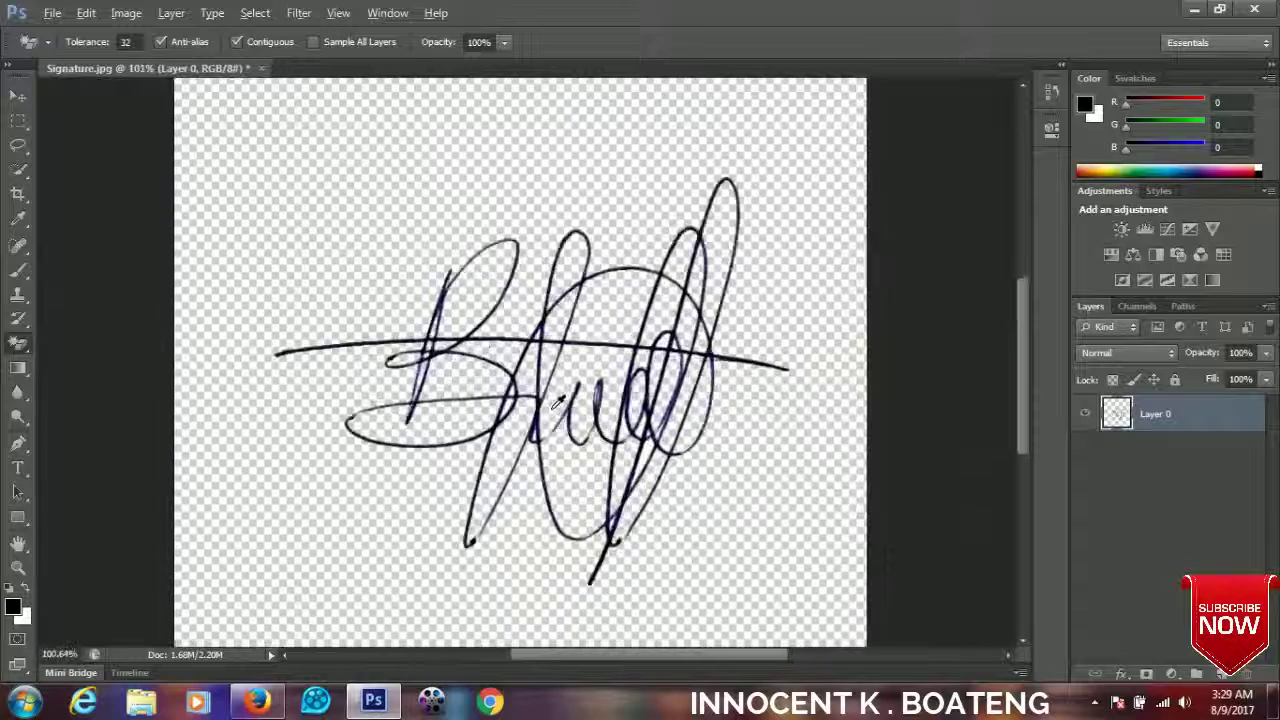
scroll(554, 400, down, 2)
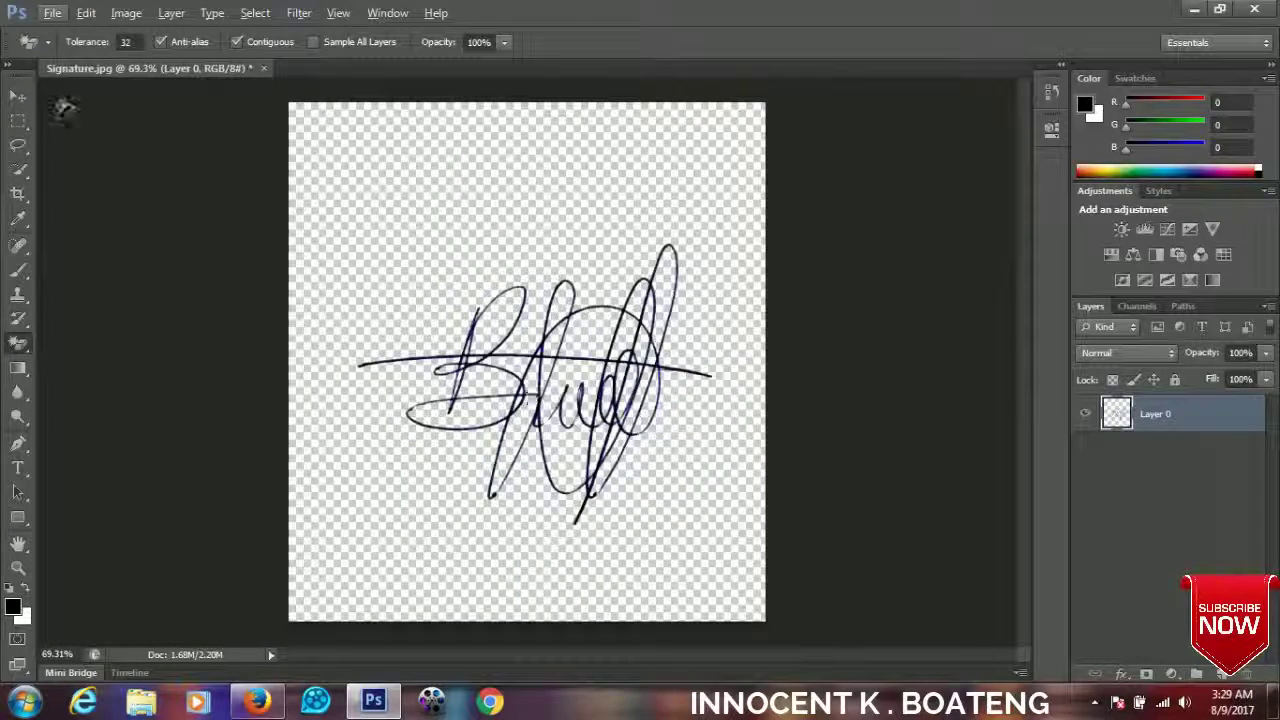
click(18, 95)
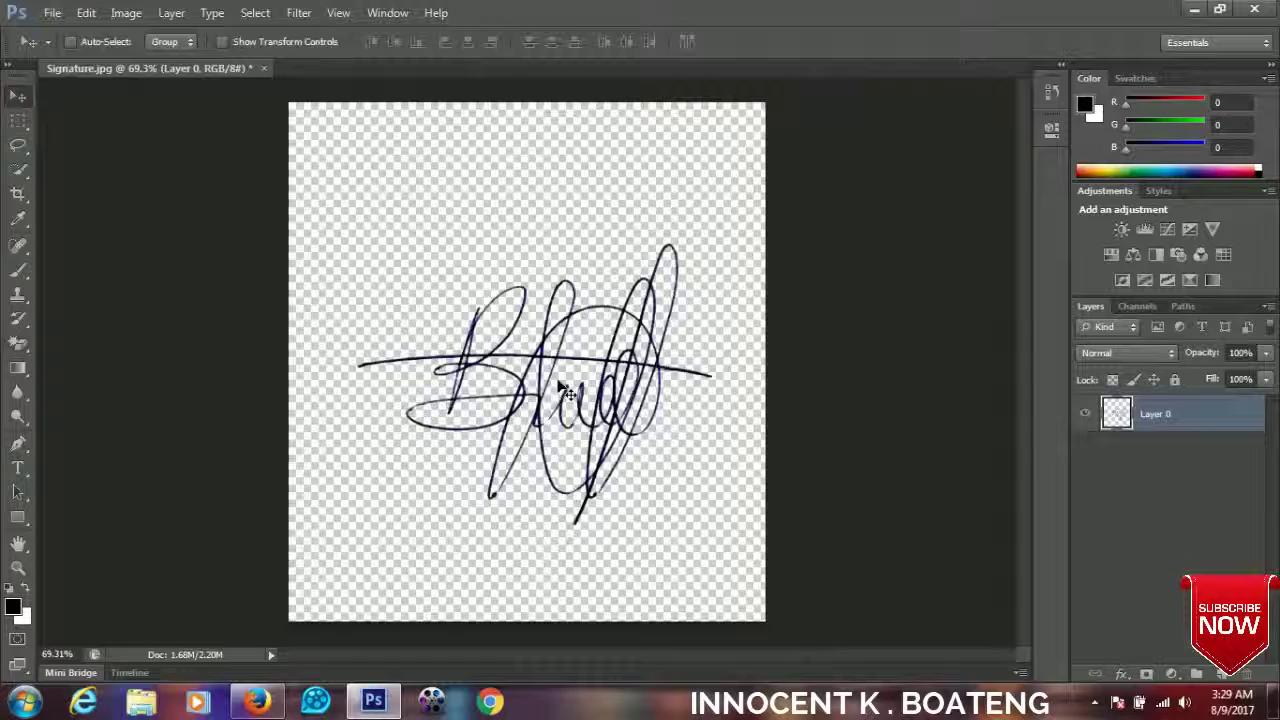
drag(568, 367, 580, 333)
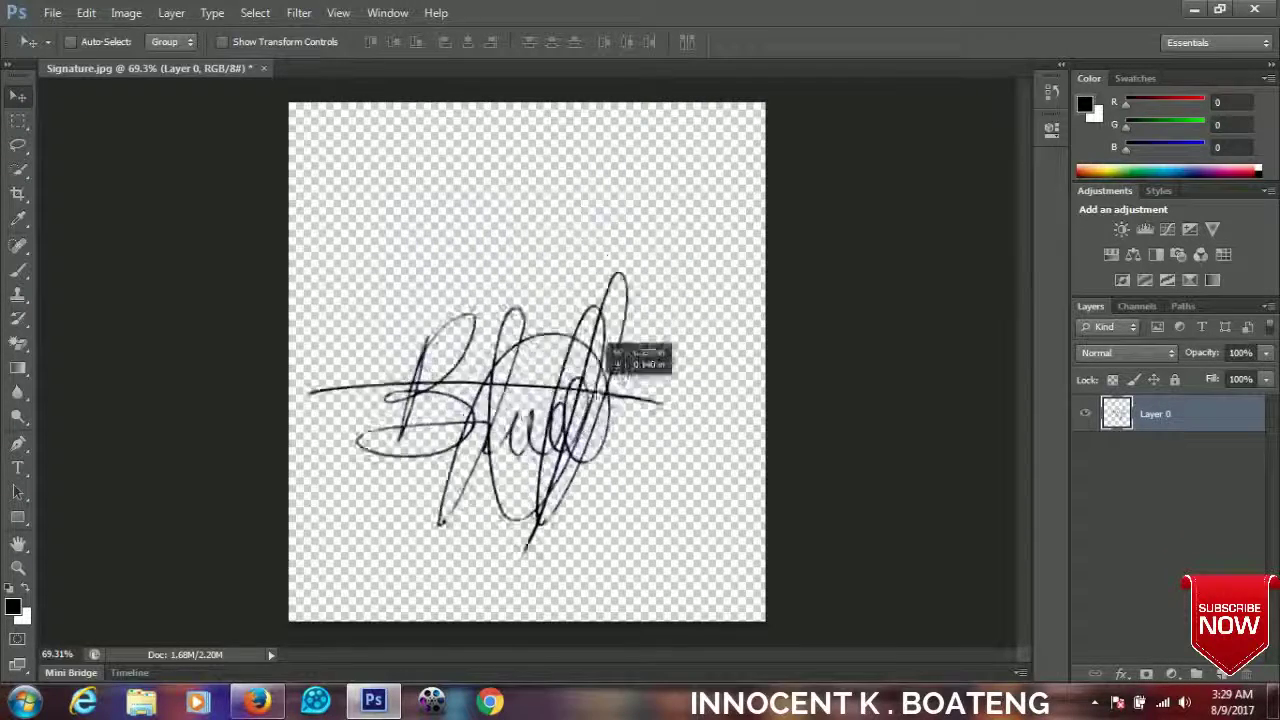
drag(580, 333, 547, 334)
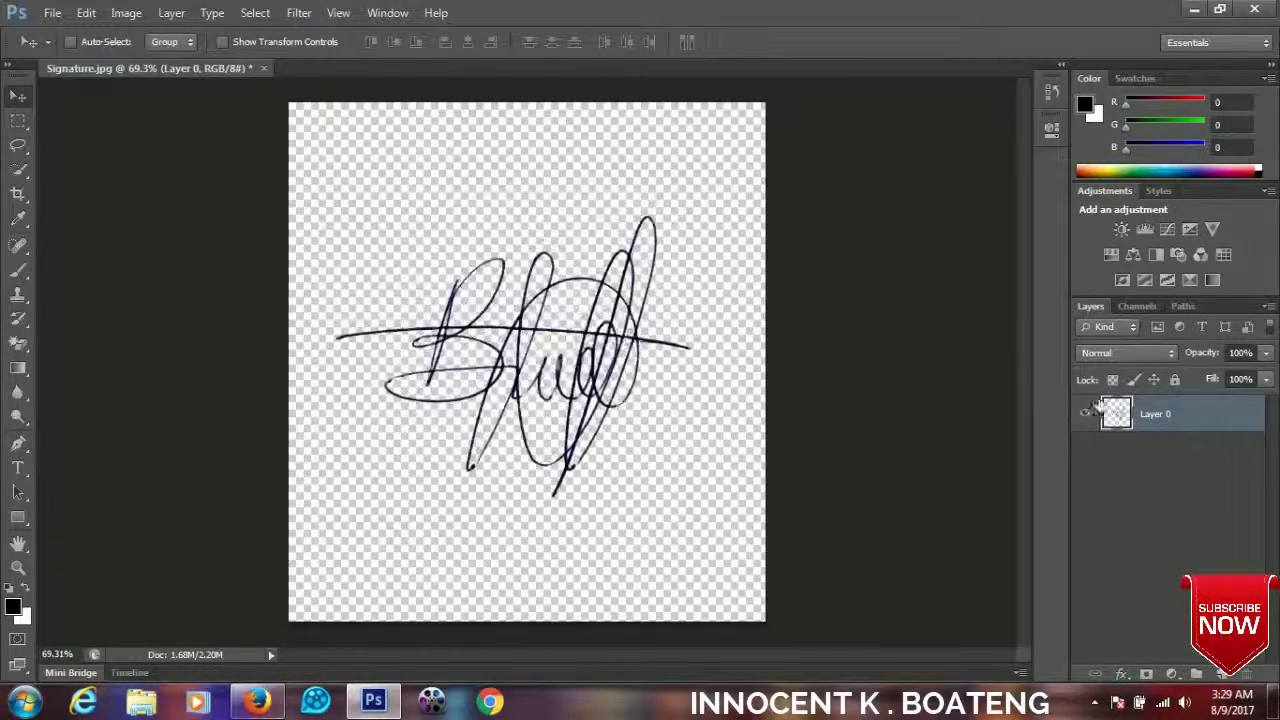
right_click(1188, 428)
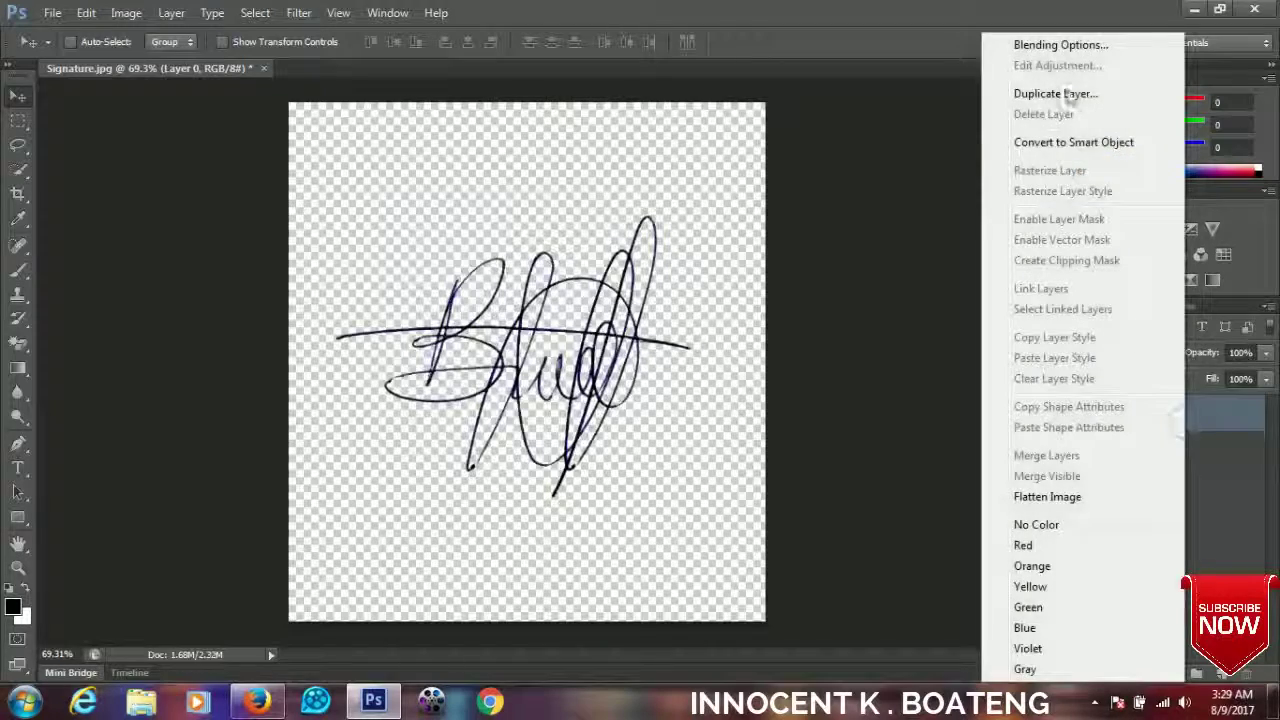
click(1048, 50)
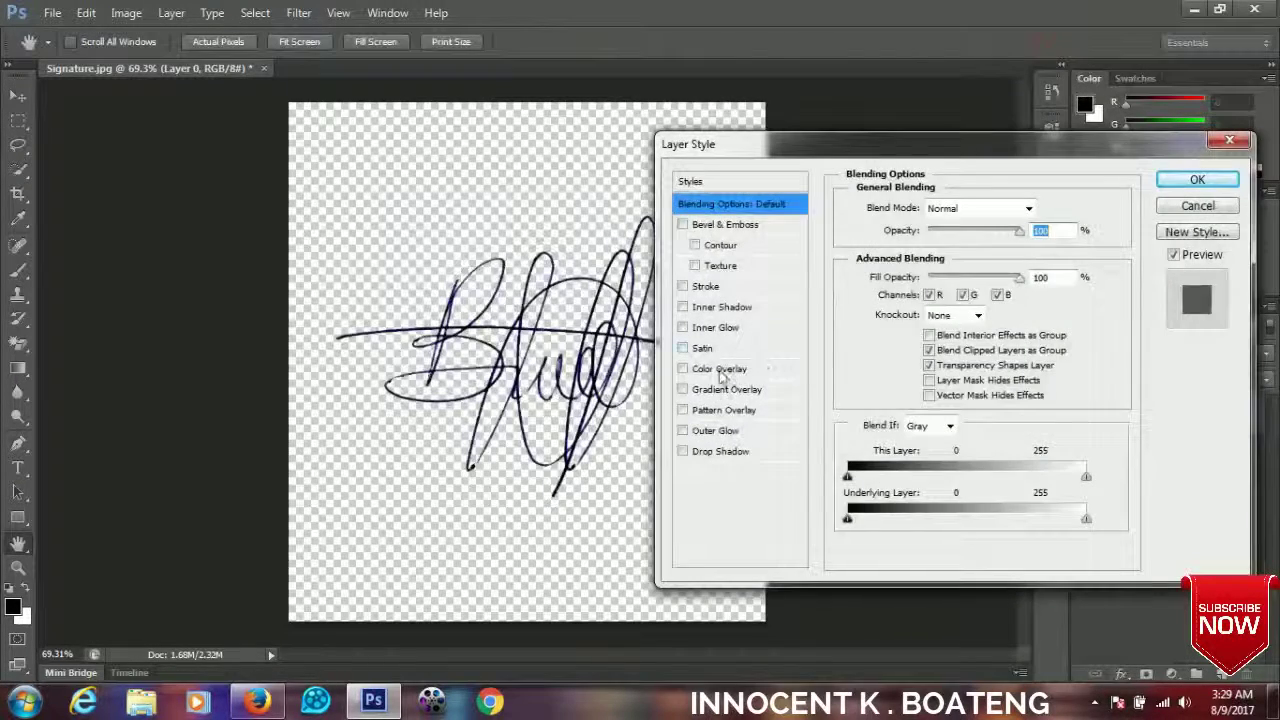
click(720, 370)
drag(925, 160, 1185, 181)
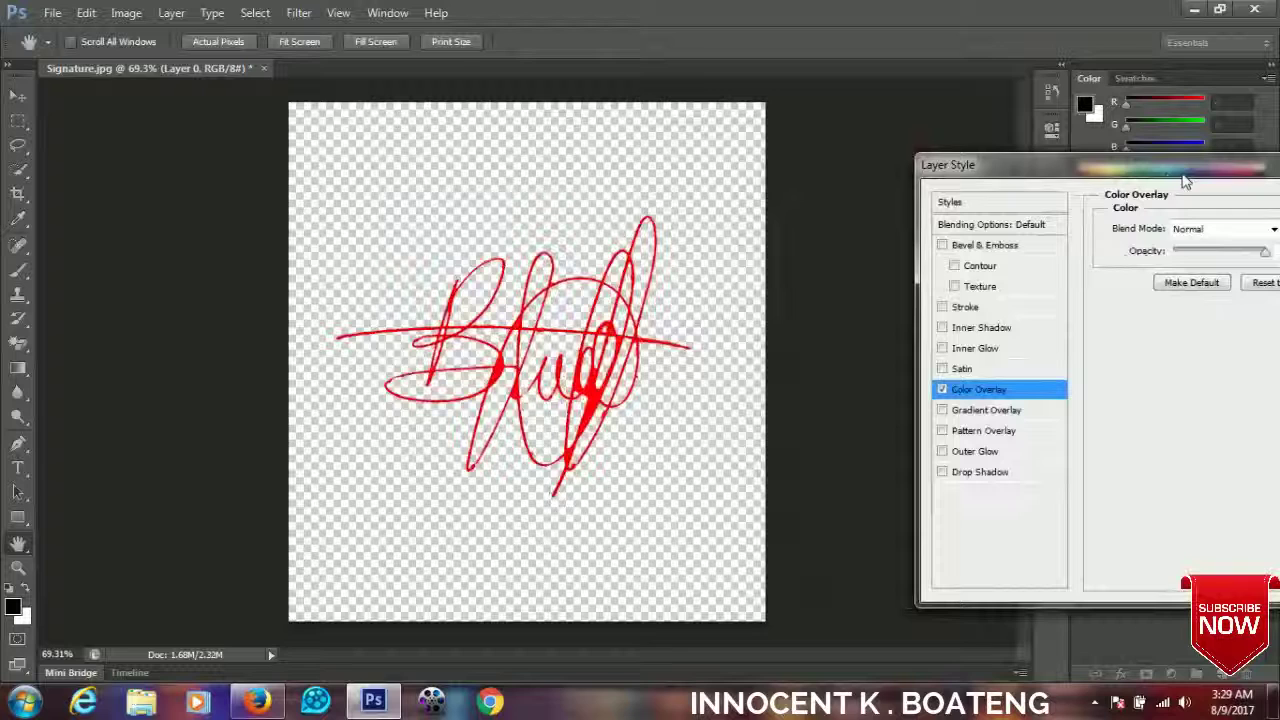
drag(1073, 164, 1003, 136)
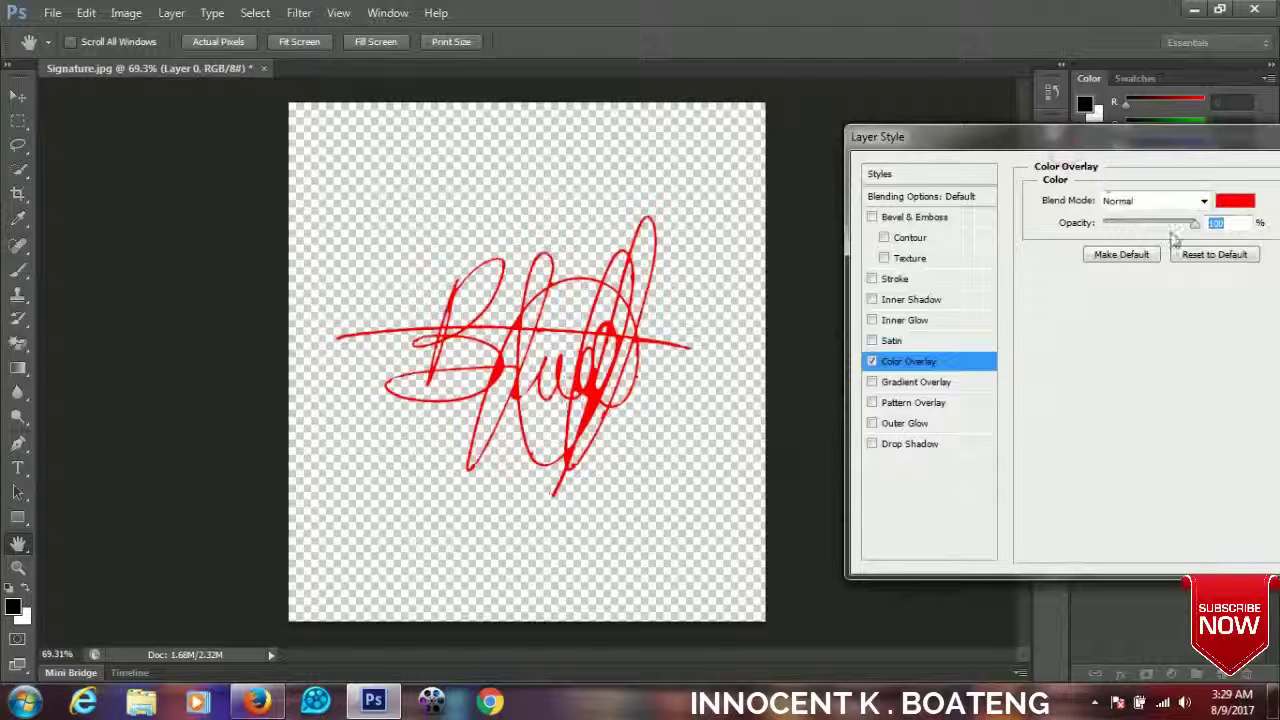
click(1235, 200)
mouse_move(815, 456)
mouse_down()
mouse_move(1018, 468)
mouse_move(1050, 343)
mouse_move(1050, 280)
mouse_up()
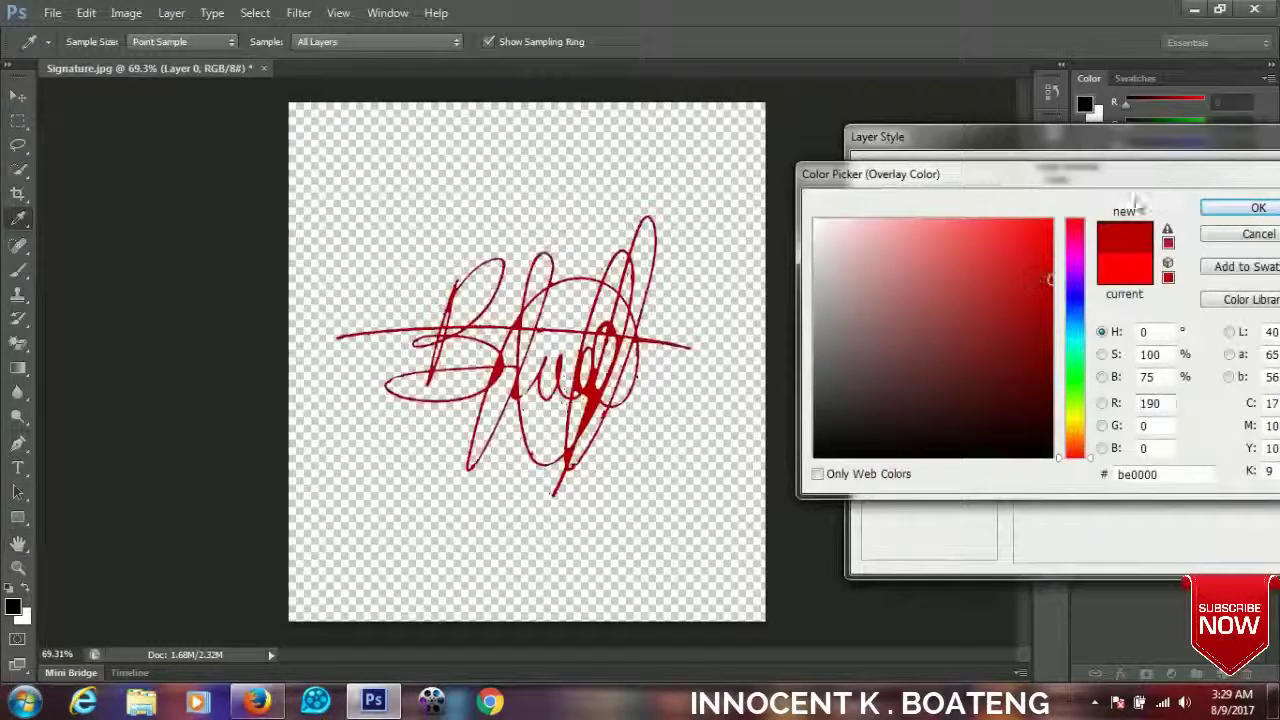
click(1256, 207)
drag(1113, 136, 918, 136)
click(1177, 197)
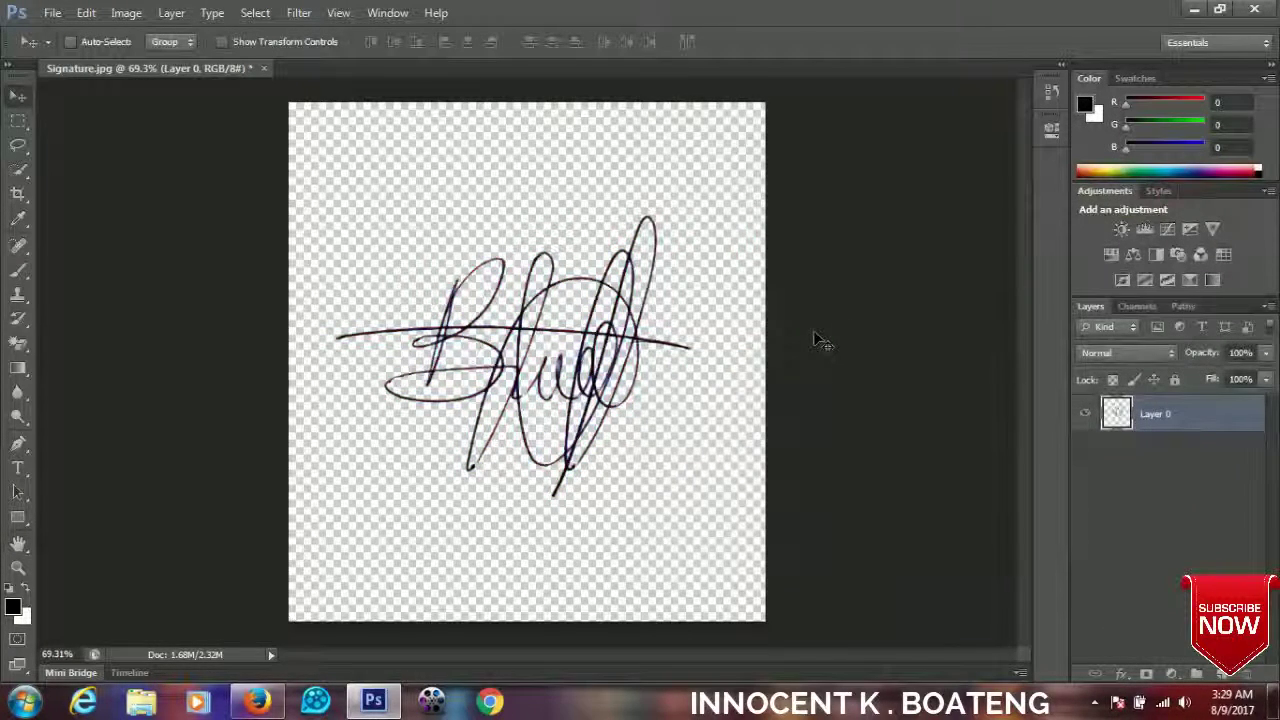
Step: Create a new 7 × 5 inch white document and drag the signature onto it
key(ctrl+n)
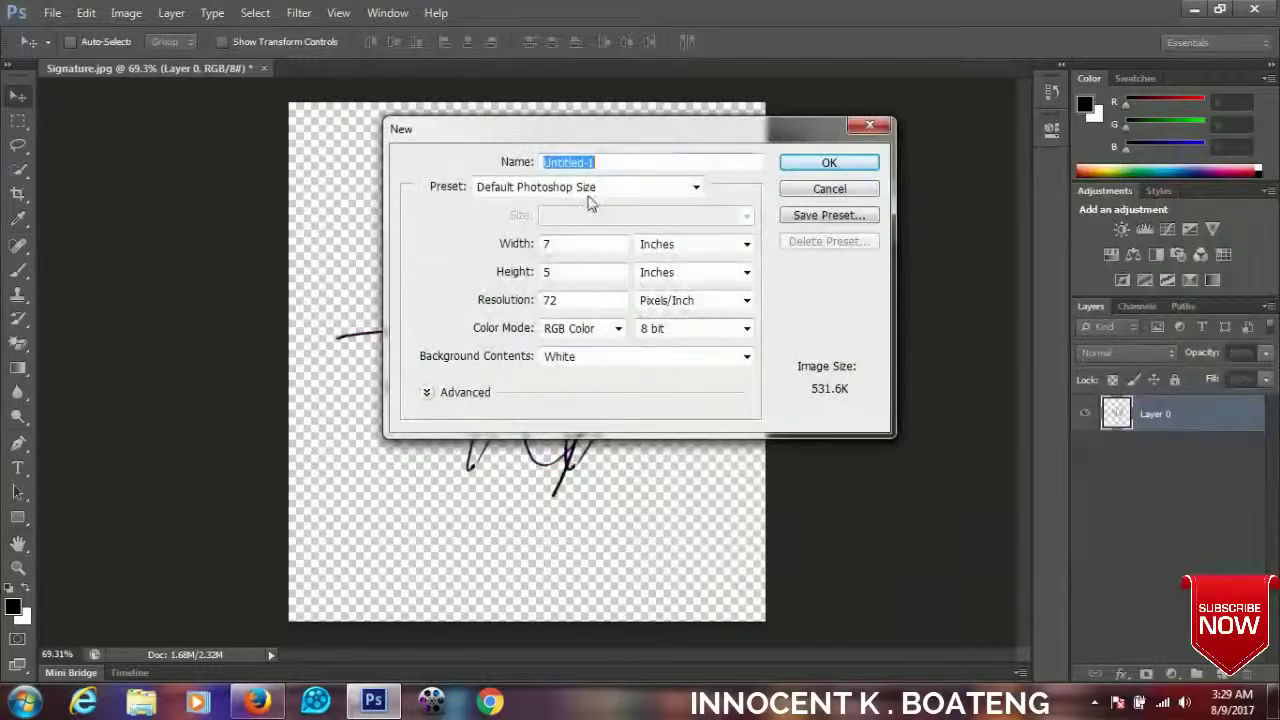
click(1049, 207)
click(150, 68)
mouse_move(395, 275)
mouse_down()
mouse_move(372, 68)
mouse_move(535, 375)
mouse_up()
Step: Scale the placed signature down with Free Transform so it fits the page
key(ctrl+t)
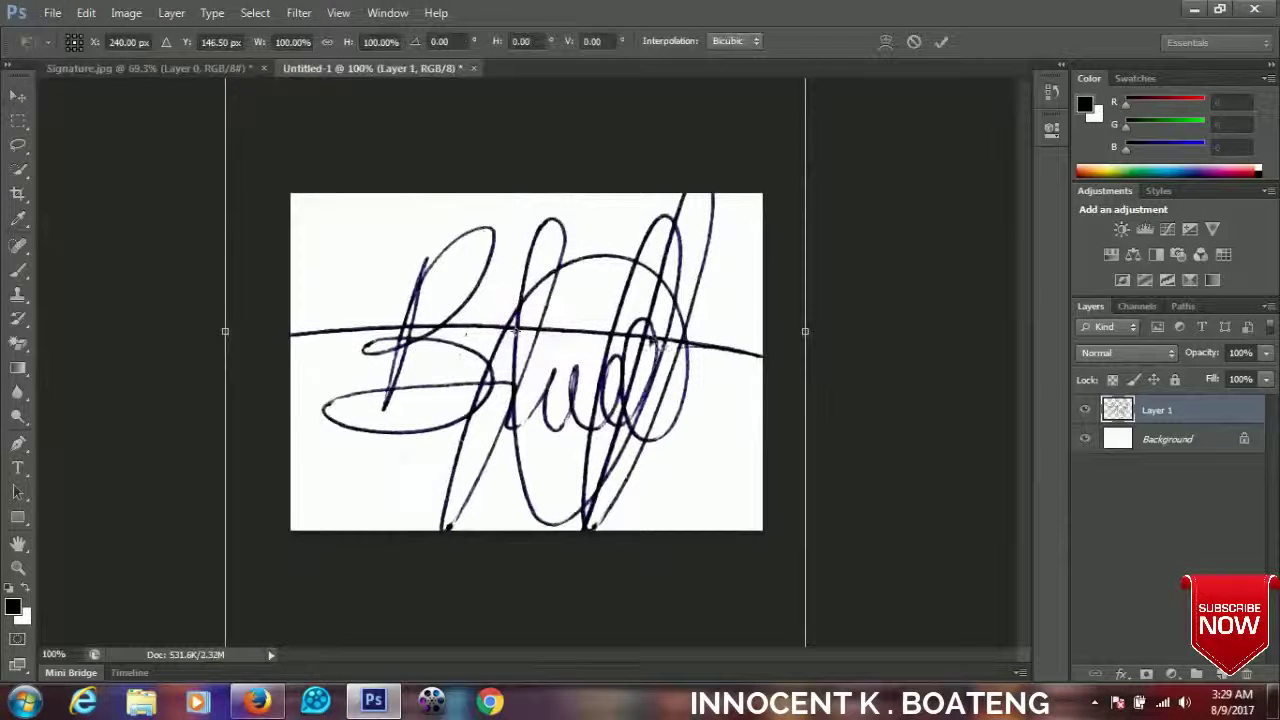
key(ctrl+minus)
drag(668, 528, 592, 425)
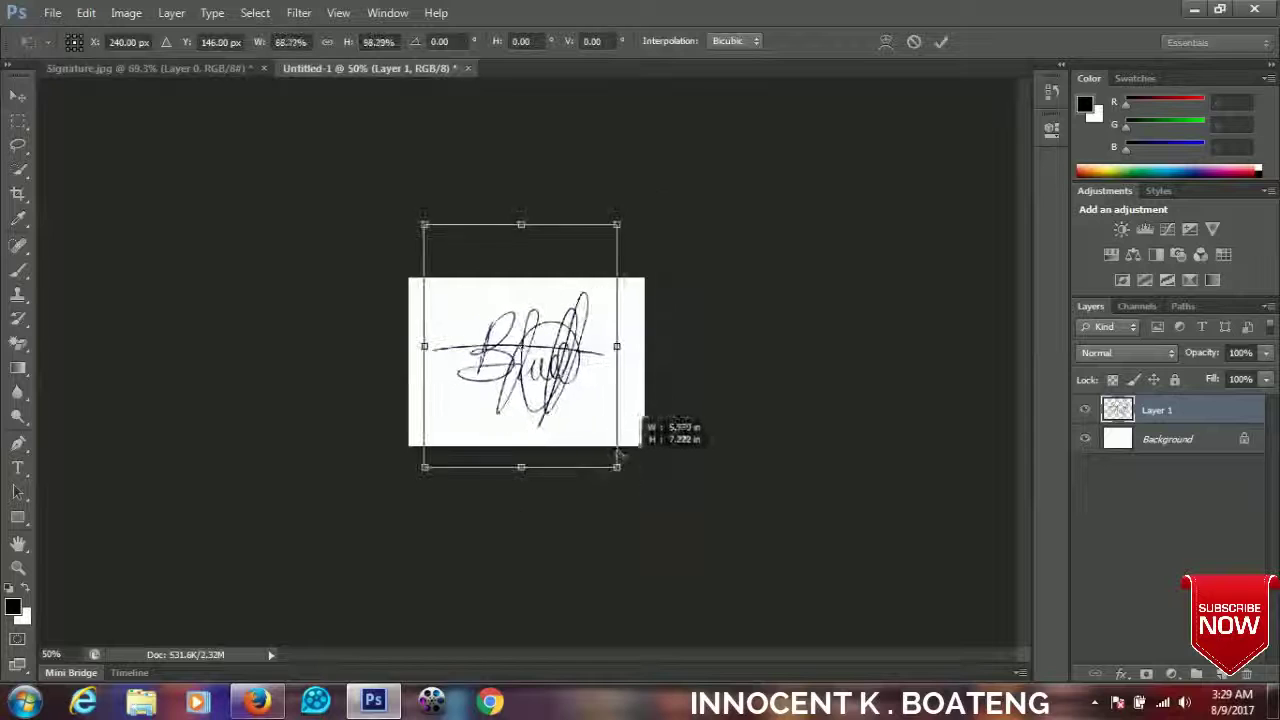
key(Return)
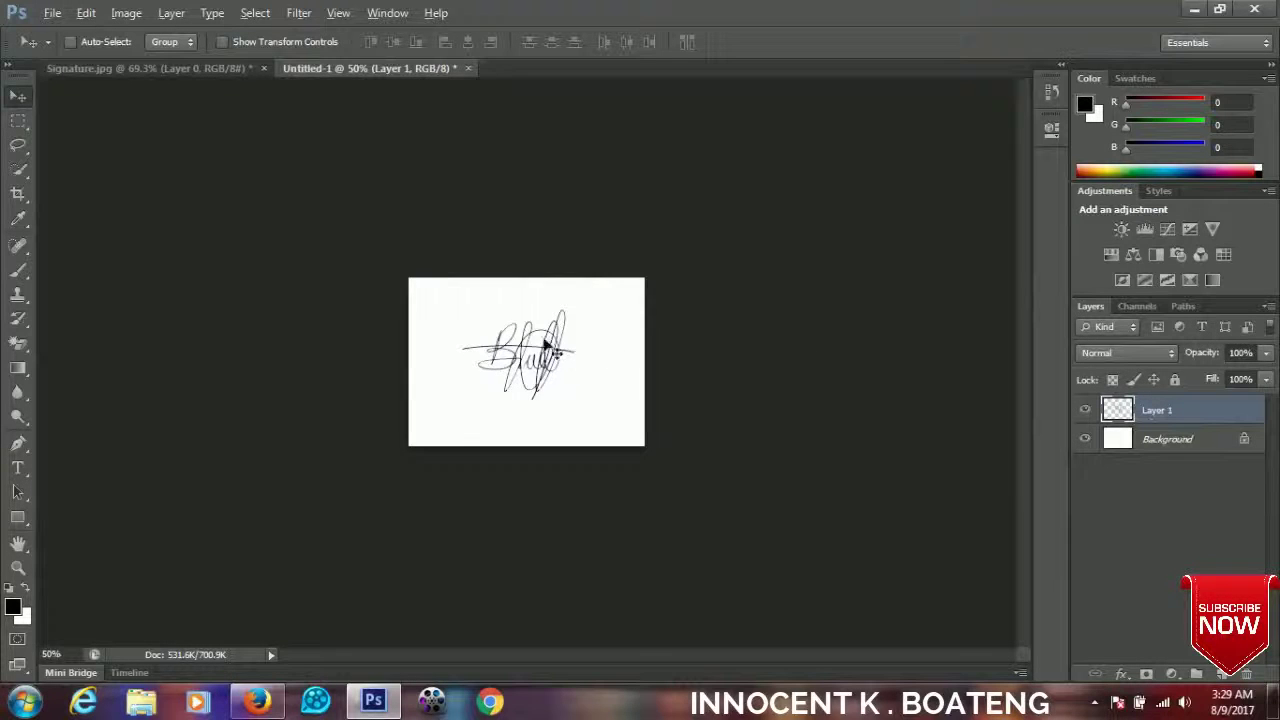
scroll(547, 343, up, 2)
right_click(1190, 408)
click(1060, 46)
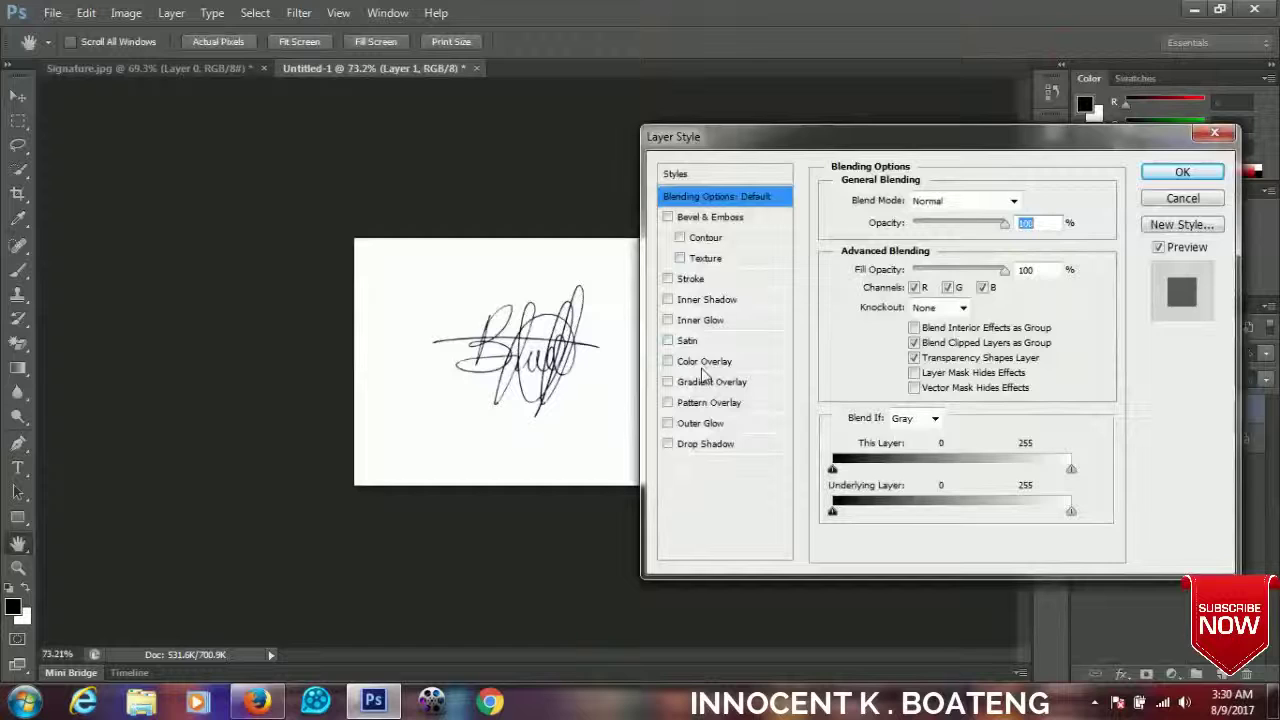
click(704, 361)
click(1032, 201)
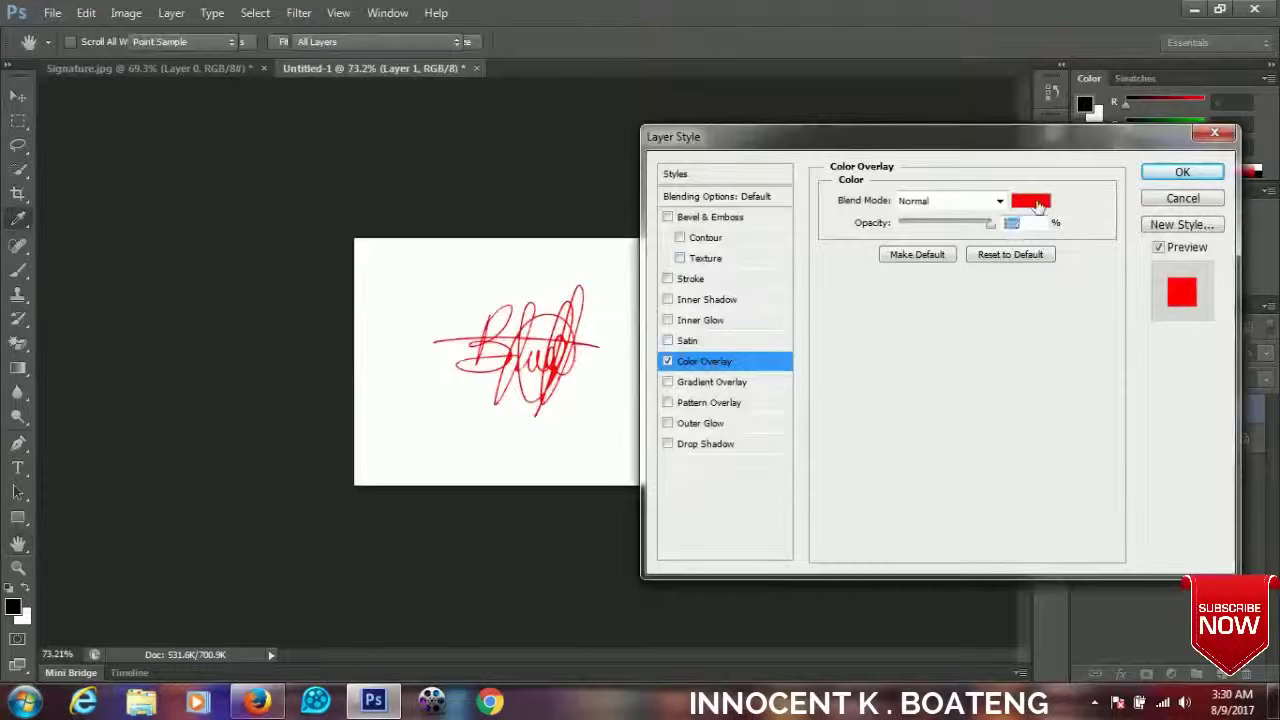
drag(1015, 422, 818, 452)
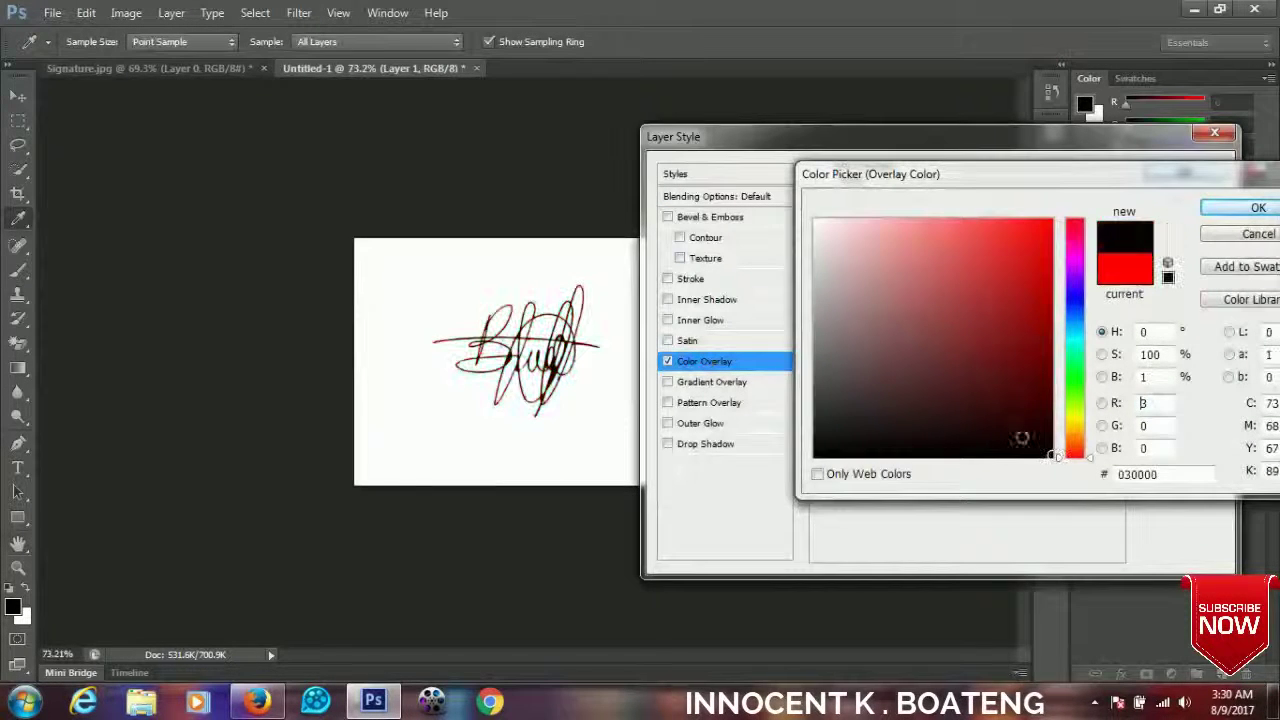
mouse_move(1068, 316)
mouse_down()
mouse_move(1072, 288)
mouse_move(1074, 432)
mouse_up()
click(1050, 235)
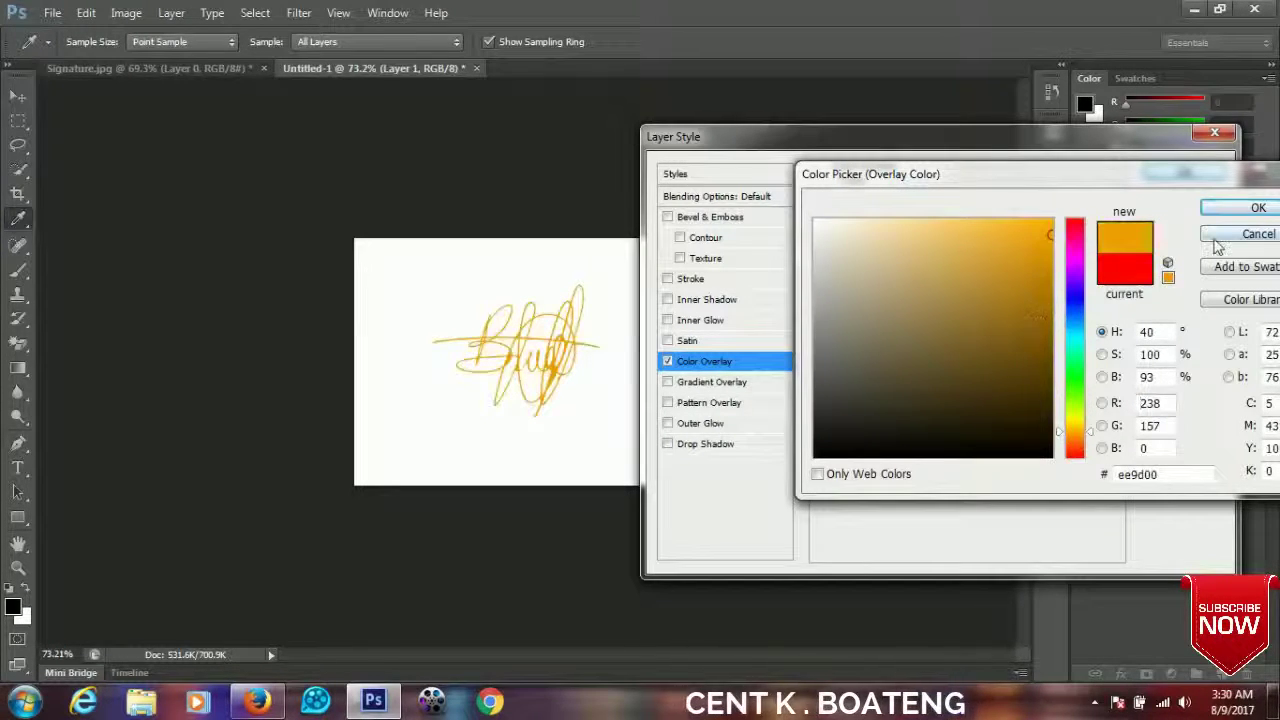
click(1258, 233)
click(1200, 171)
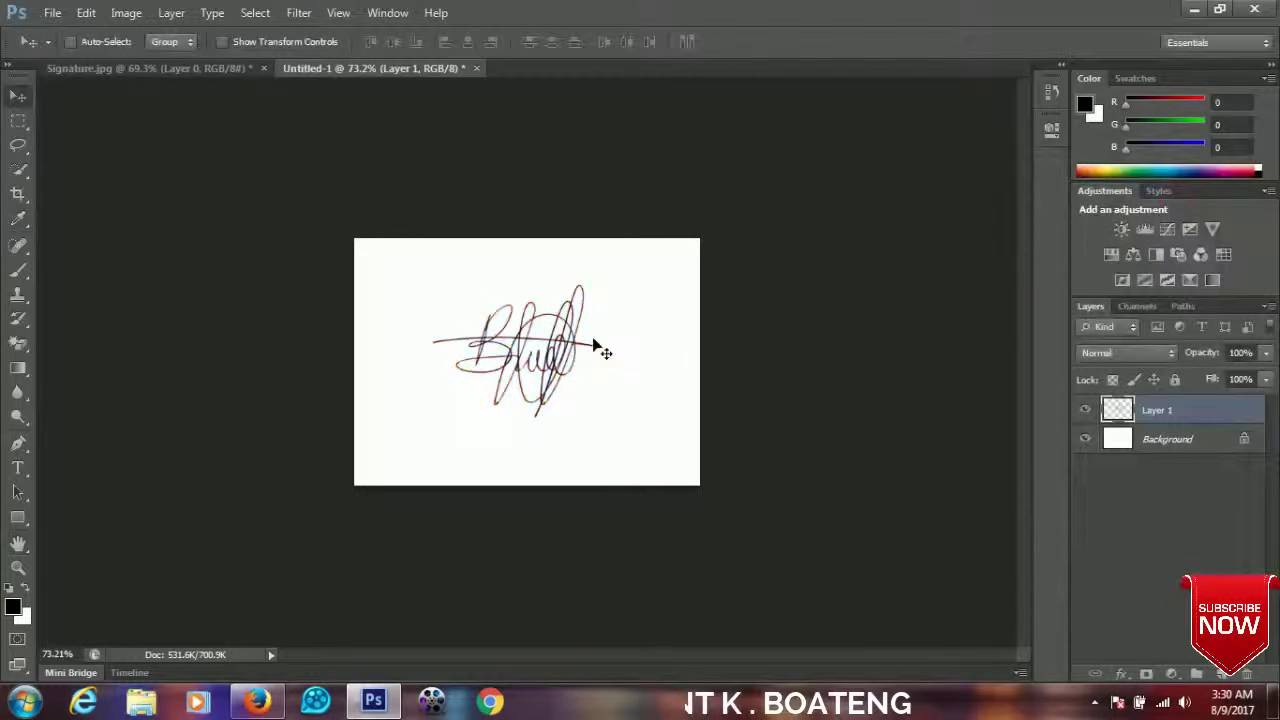
key(ctrl+minus)
key(ctrl+minus)
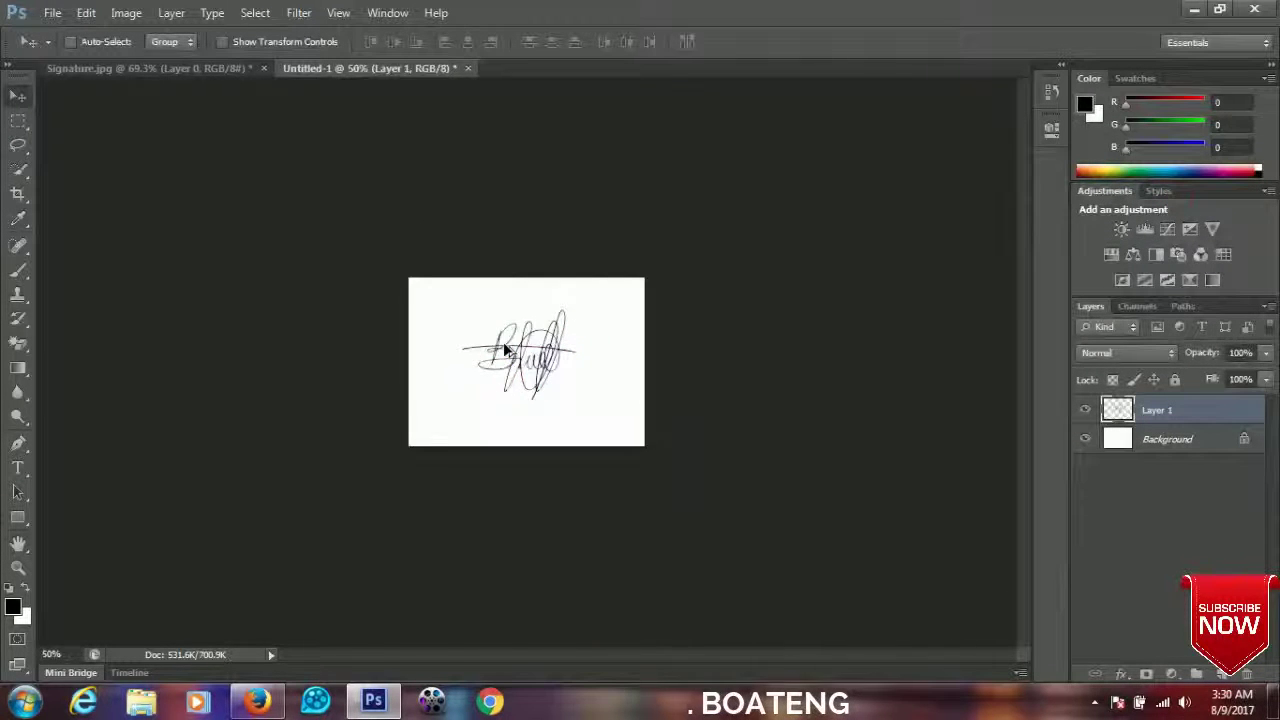
key(ctrl+plus)
key(ctrl+plus)
key(ctrl+plus)
key(ctrl+minus)
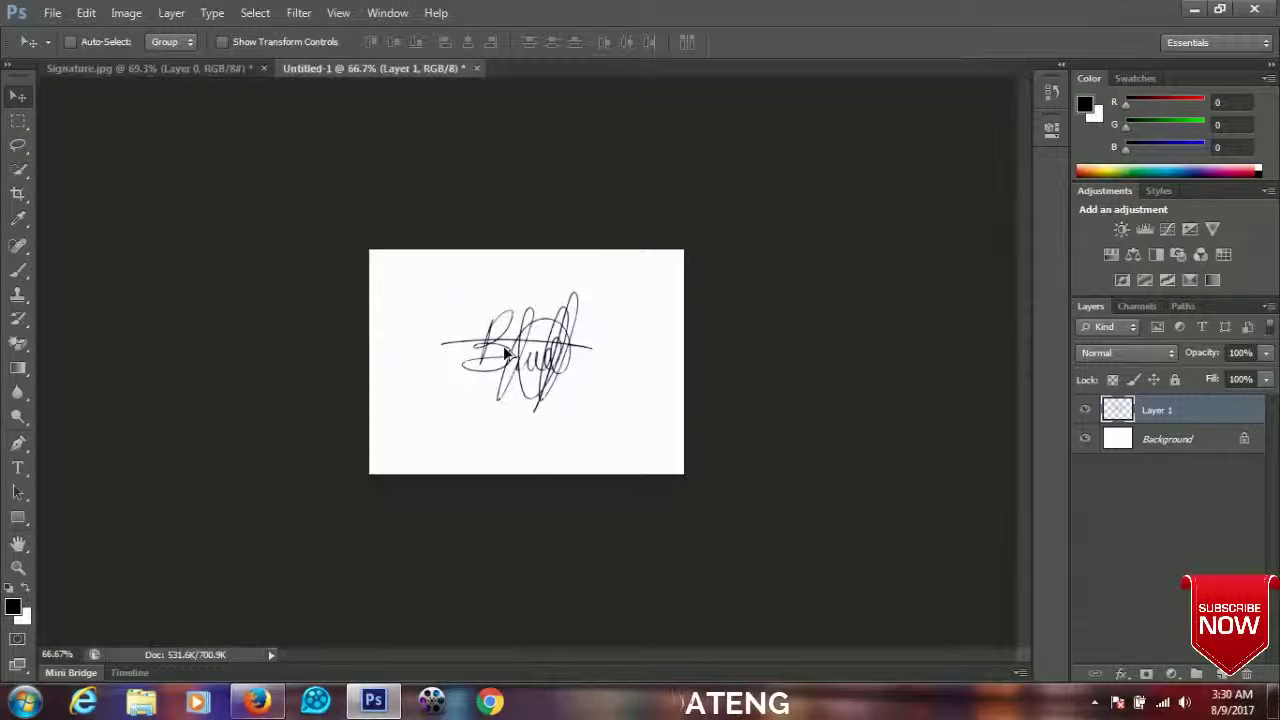